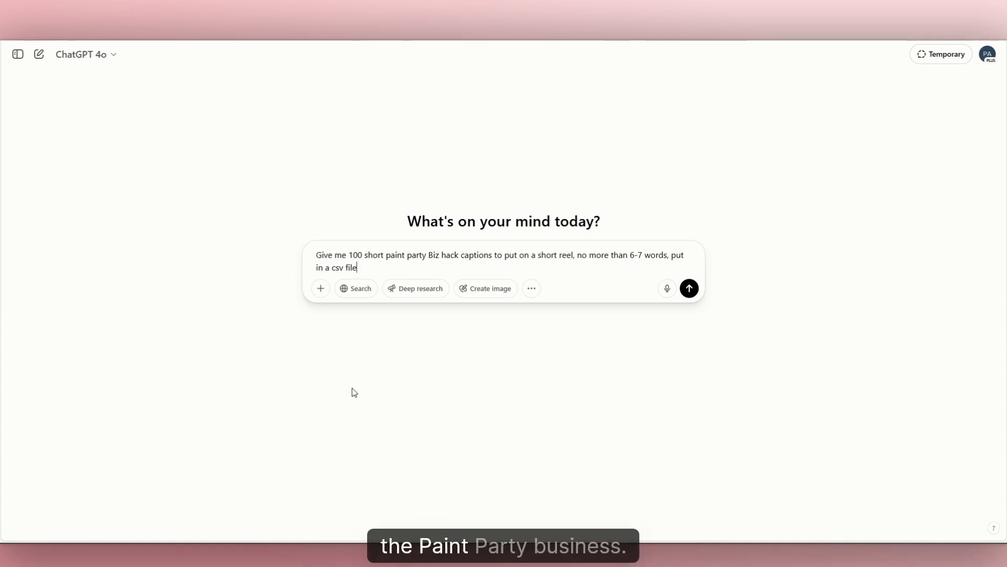
# Submit the prompt for 100 short paint party biz hack captions in a CSV file, and review the generated list to its end.
pyautogui.click(690, 289)
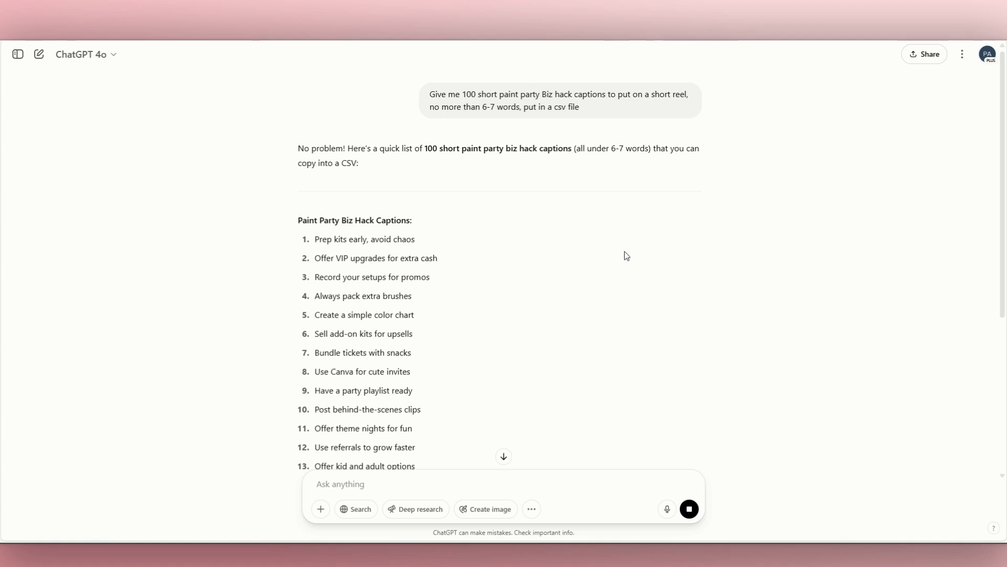
pyautogui.scroll(-7, 995, 216)
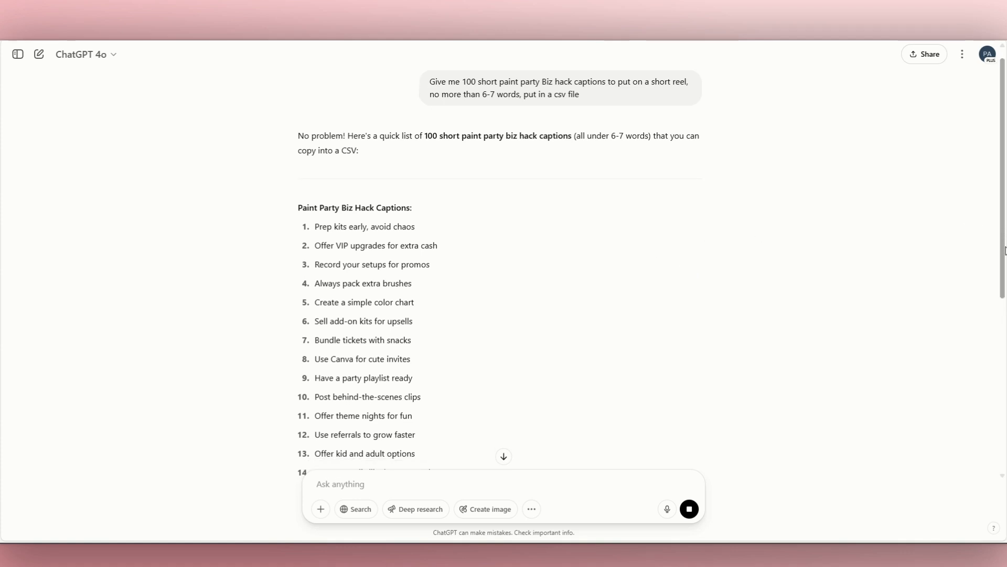
pyautogui.scroll(-3, 892, 474)
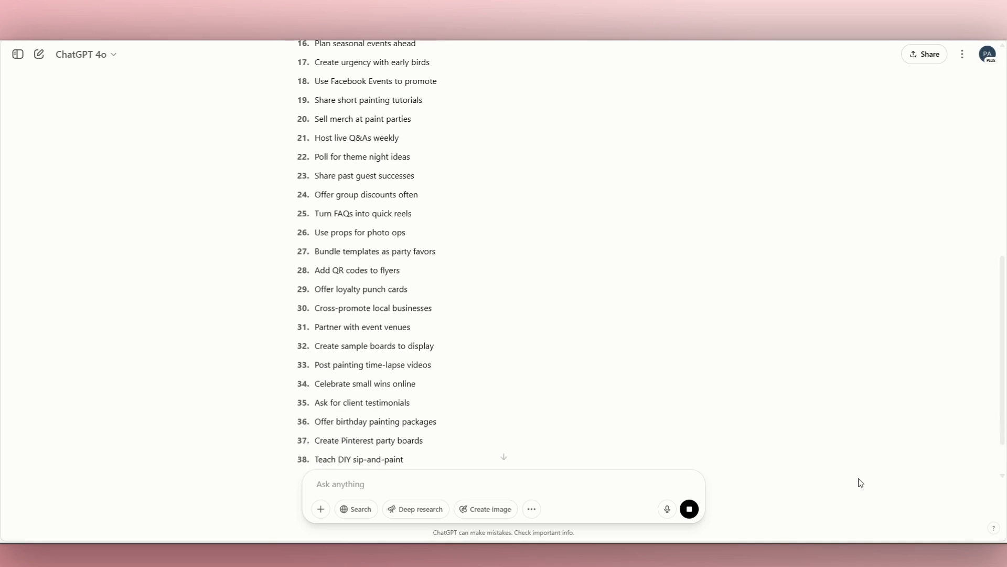
pyautogui.scroll(-4, 1004, 463)
pyautogui.scroll(-3, 1003, 463)
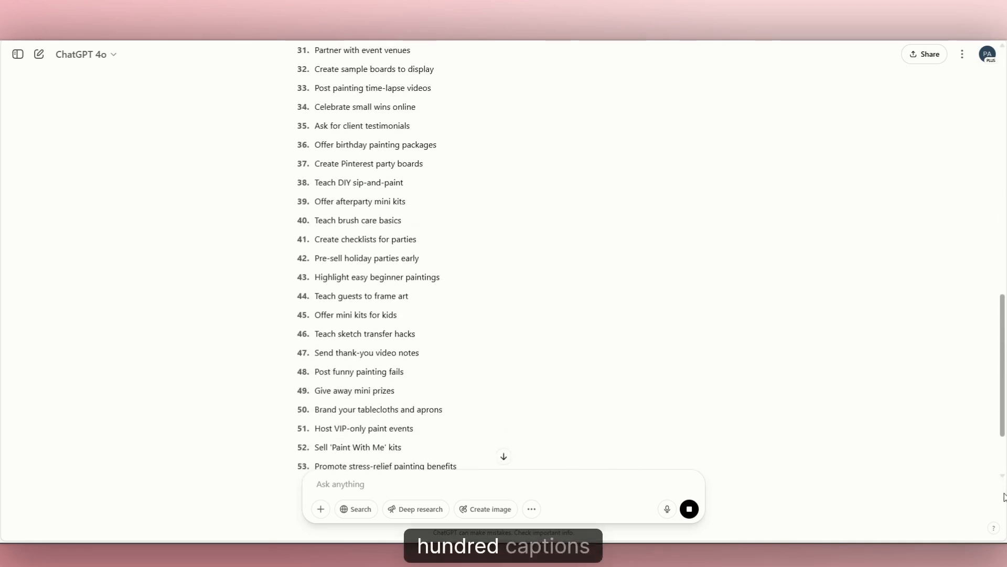
pyautogui.scroll(-7, 1004, 472)
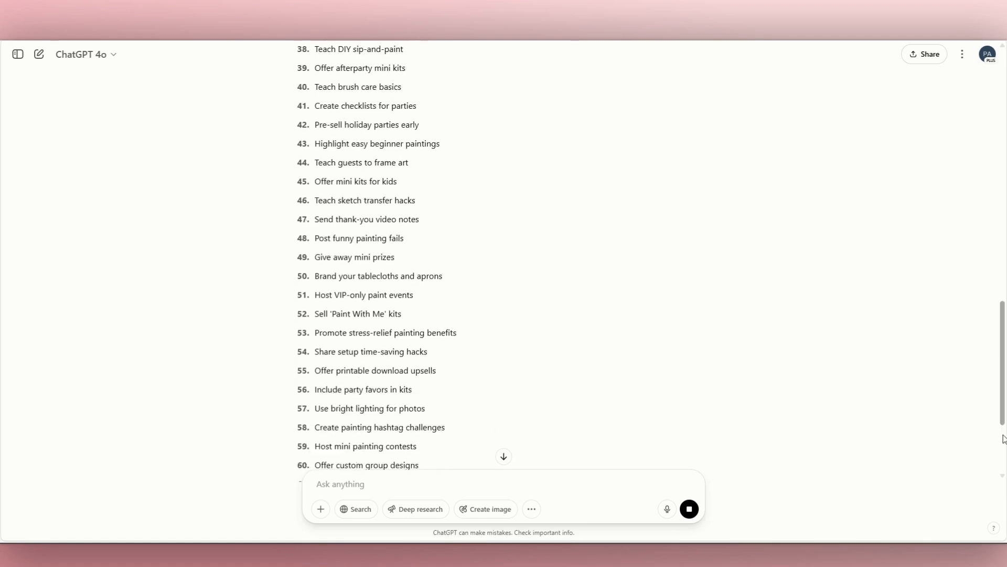
pyautogui.scroll(-1, 1004, 499)
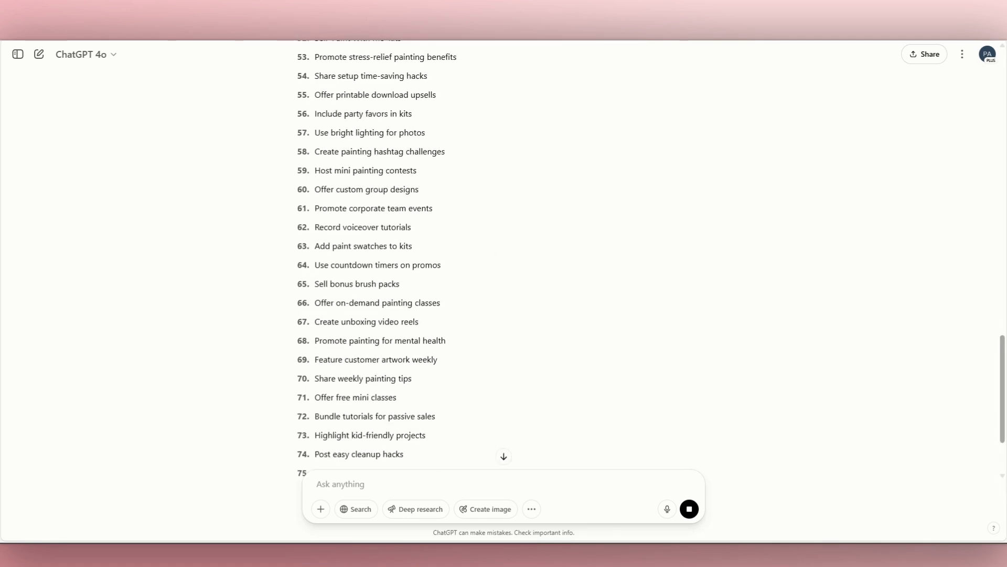
pyautogui.scroll(-6, 1004, 420)
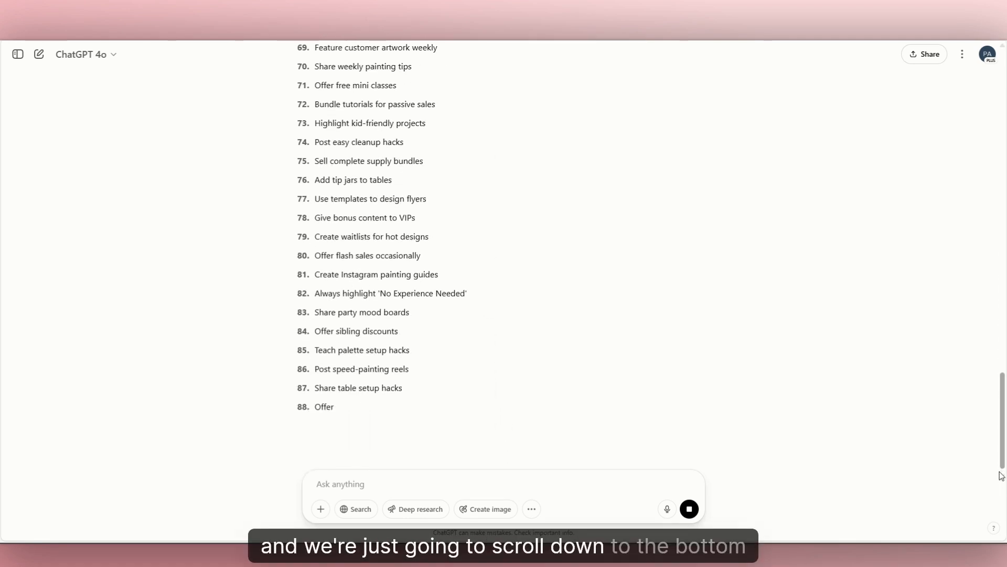
pyautogui.scroll(-2, 1004, 476)
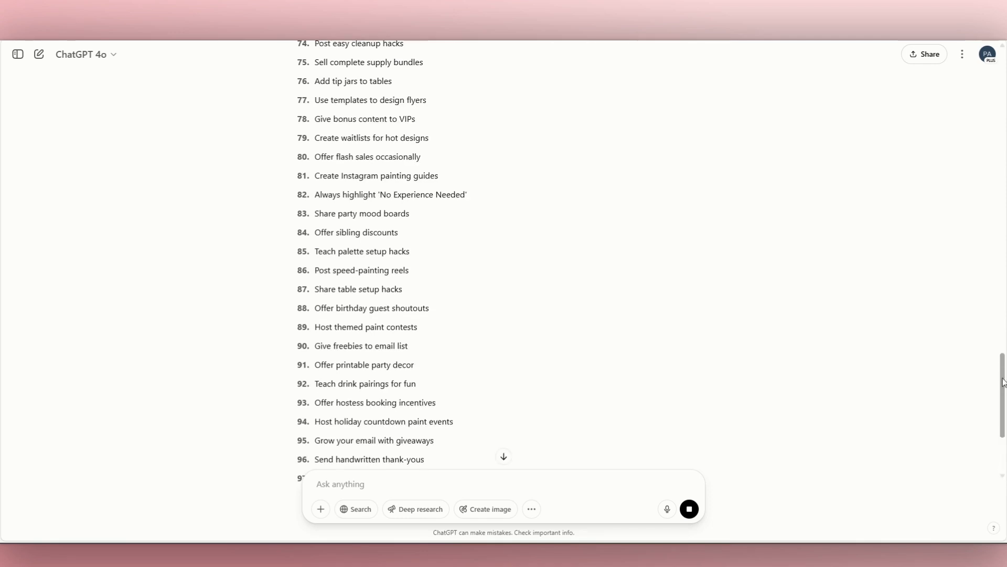
pyautogui.scroll(-4, 1003, 382)
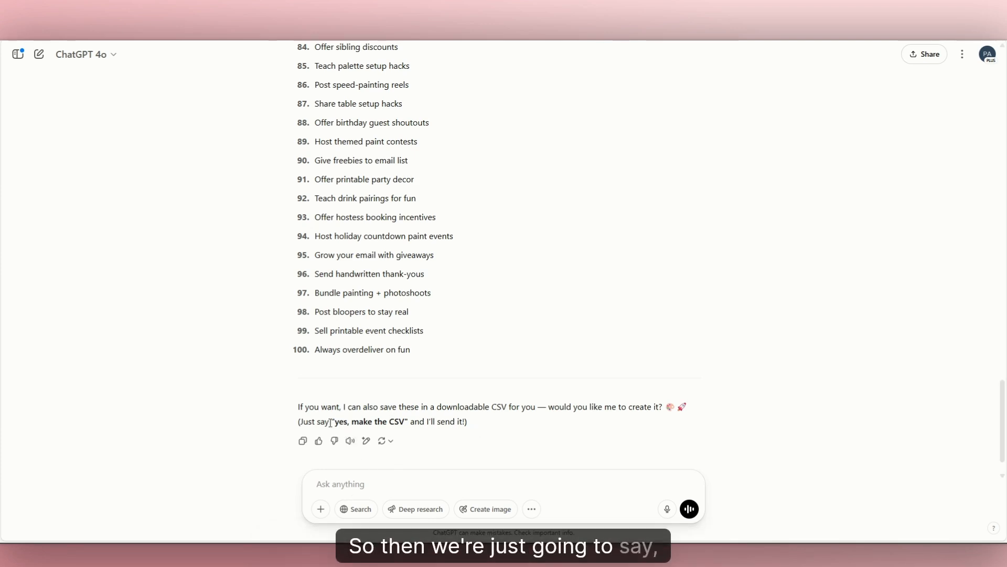
# Reply "yes csv file" to request the captions as a downloadable CSV.
pyautogui.write('yes csv file')
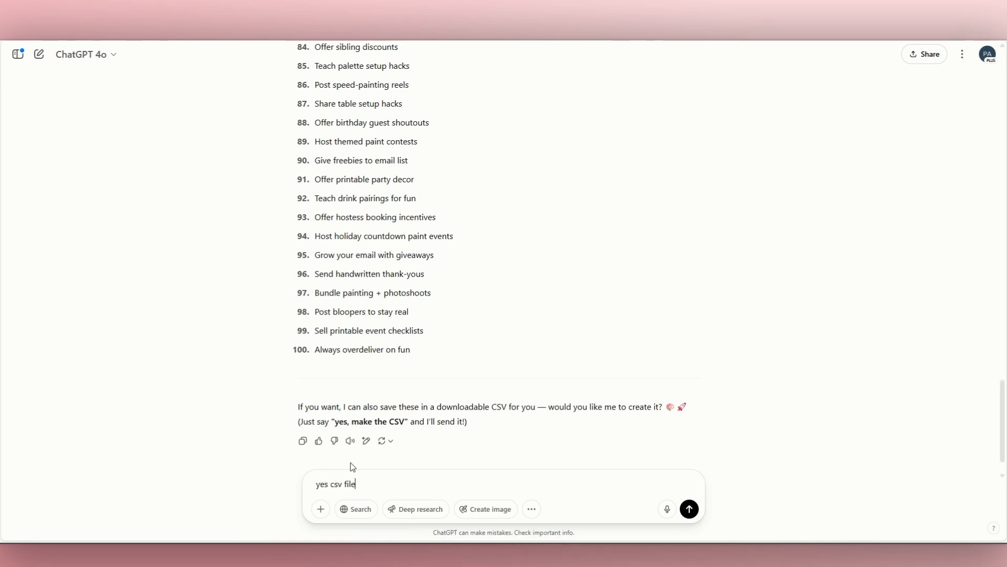
pyautogui.press('Return')
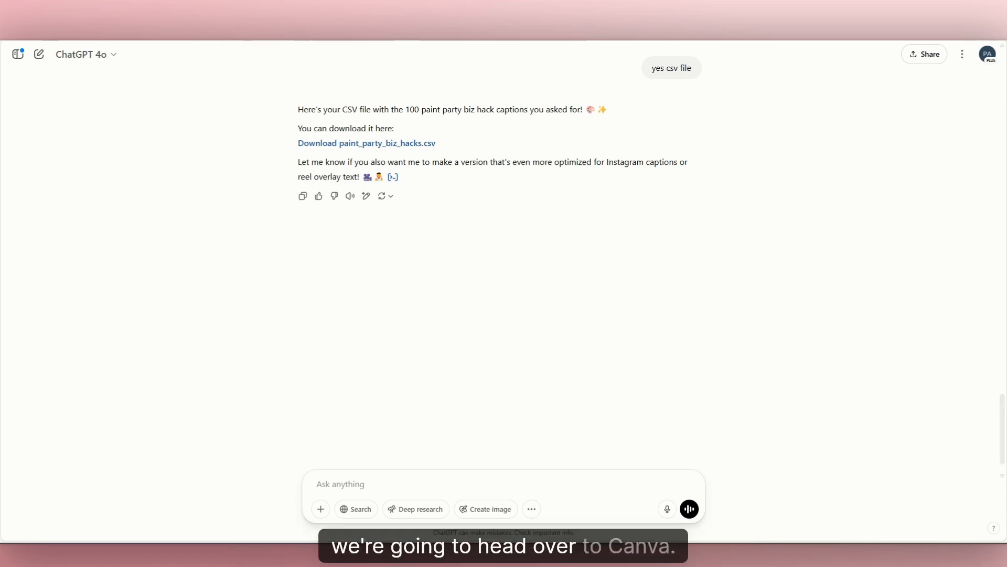
# Switch to Canva and search its templates for "reels".
pyautogui.click(346, 21)
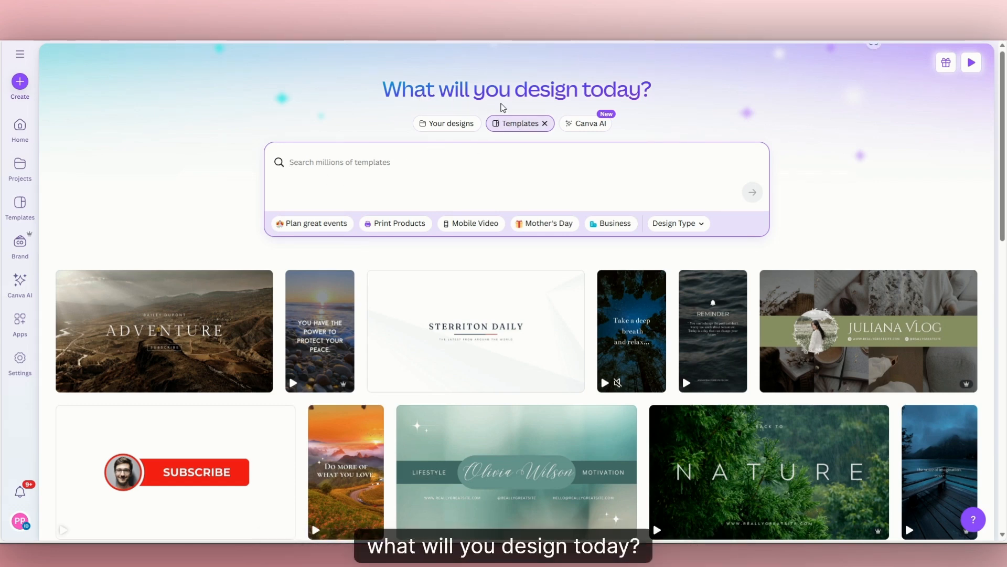
pyautogui.click(363, 161)
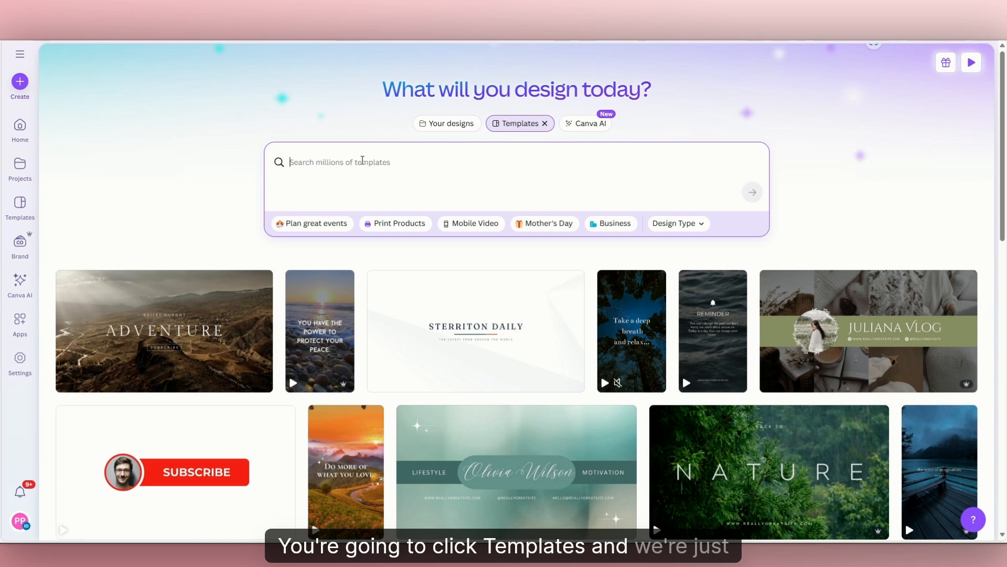
pyautogui.write('reels')
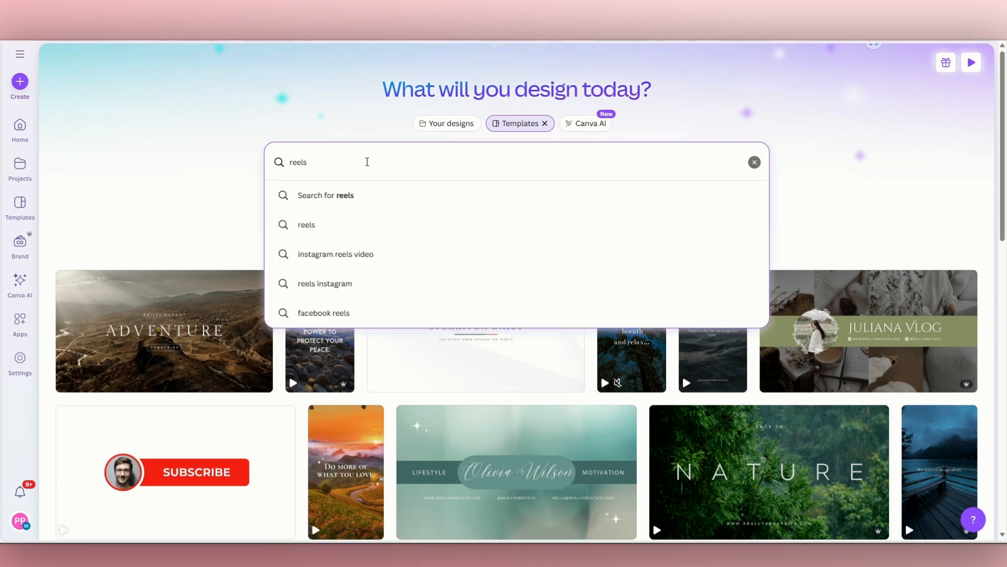
pyautogui.press('Return')
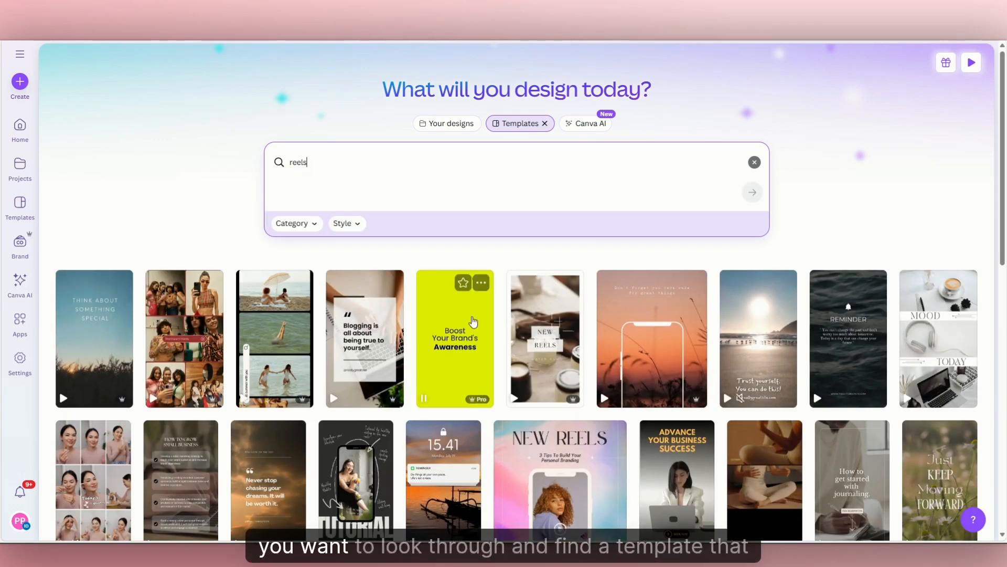
# Browse the reel templates and open the Motivational Travel Instagram Reels Video template for customization.
pyautogui.scroll(-6, 991, 194)
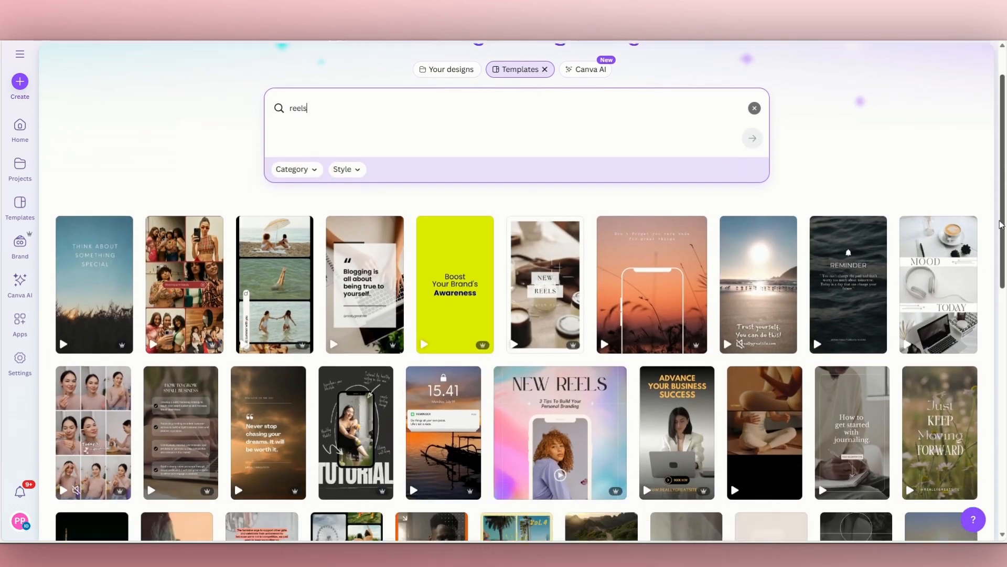
pyautogui.scroll(6, 1005, 257)
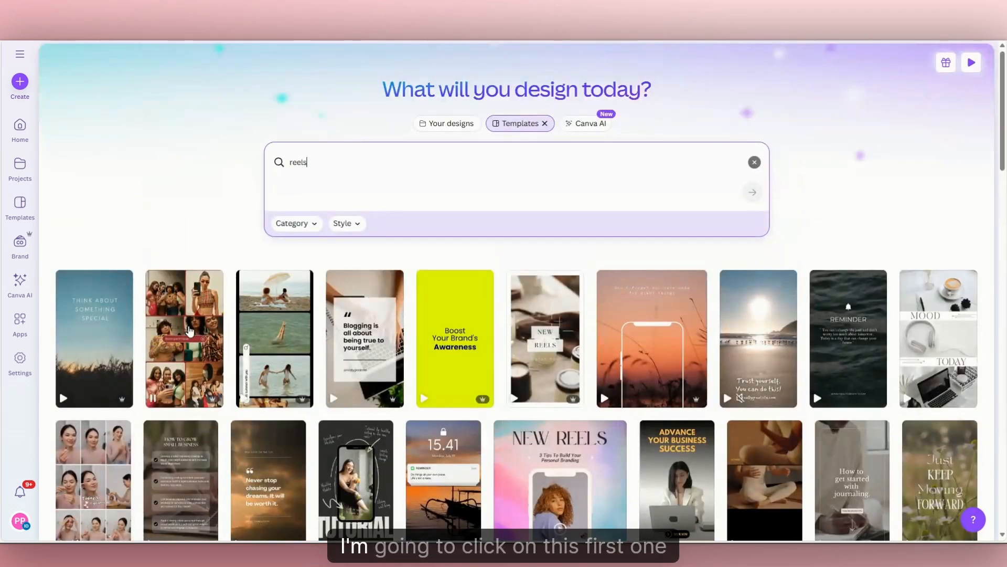
pyautogui.moveTo(85, 342)
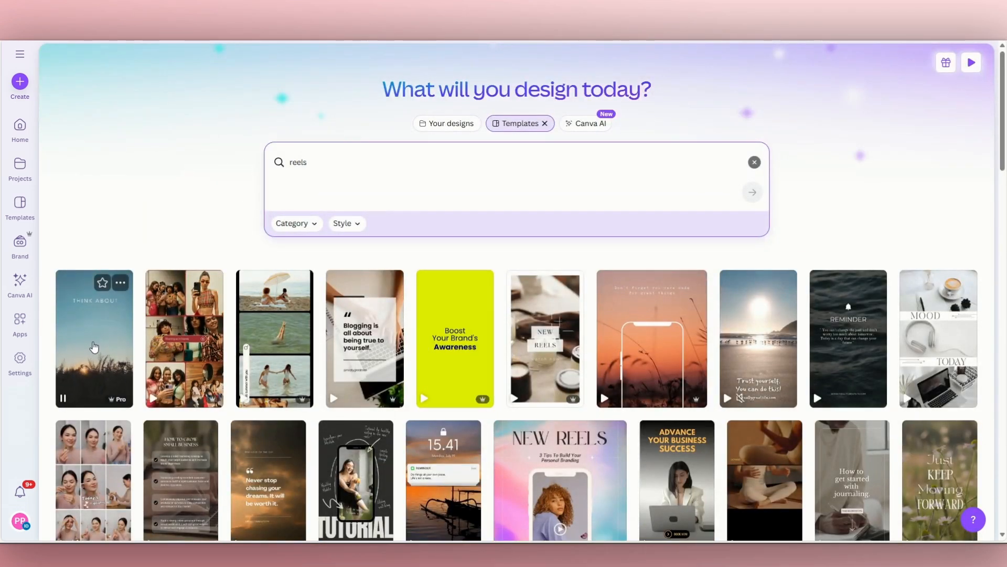
pyautogui.click(92, 345)
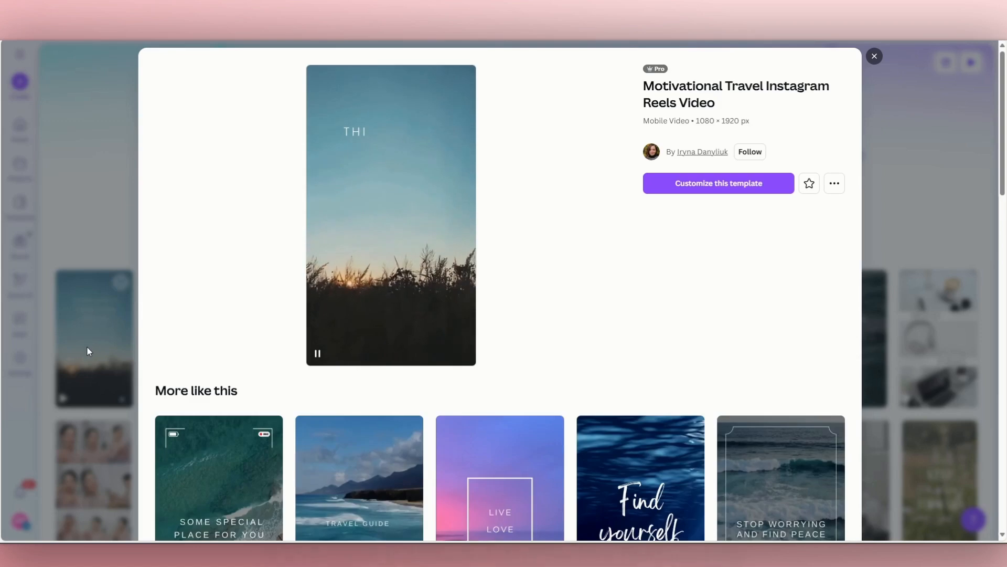
pyautogui.click(712, 192)
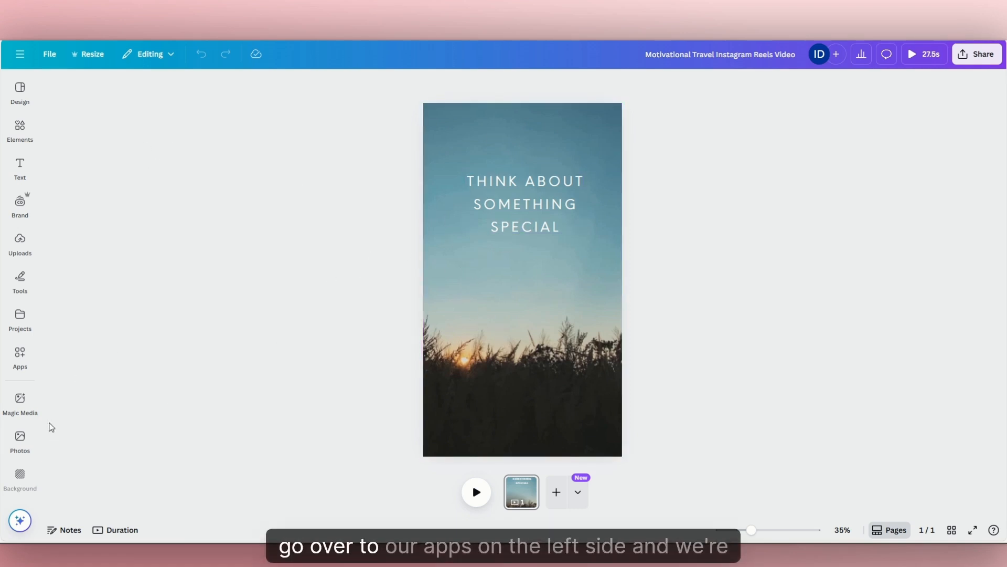
# Search the Canva apps for "bulk create" and open the Bulk create app.
pyautogui.click(20, 357)
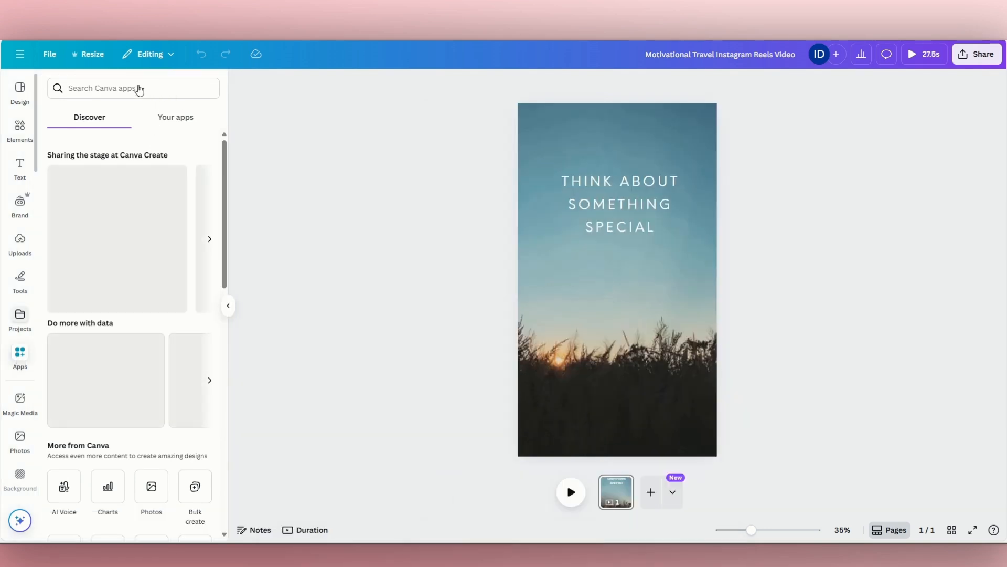
pyautogui.click(126, 88)
pyautogui.write('bulk')
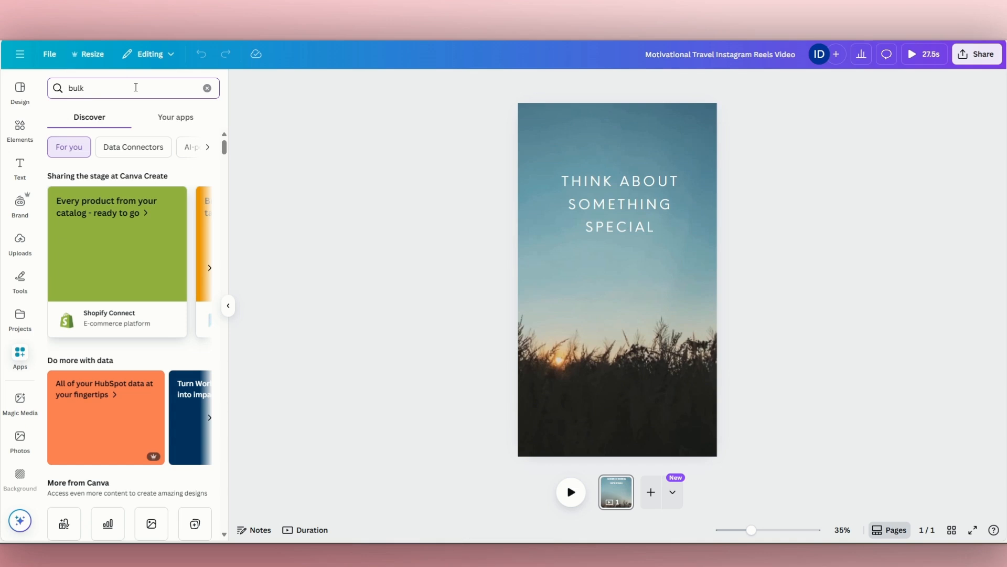
pyautogui.write(' create')
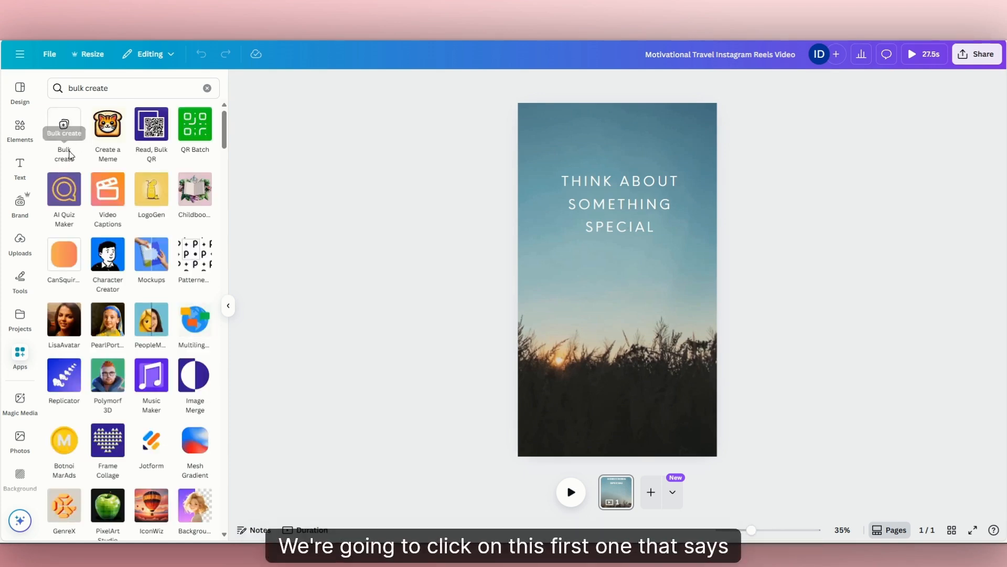
pyautogui.click(65, 125)
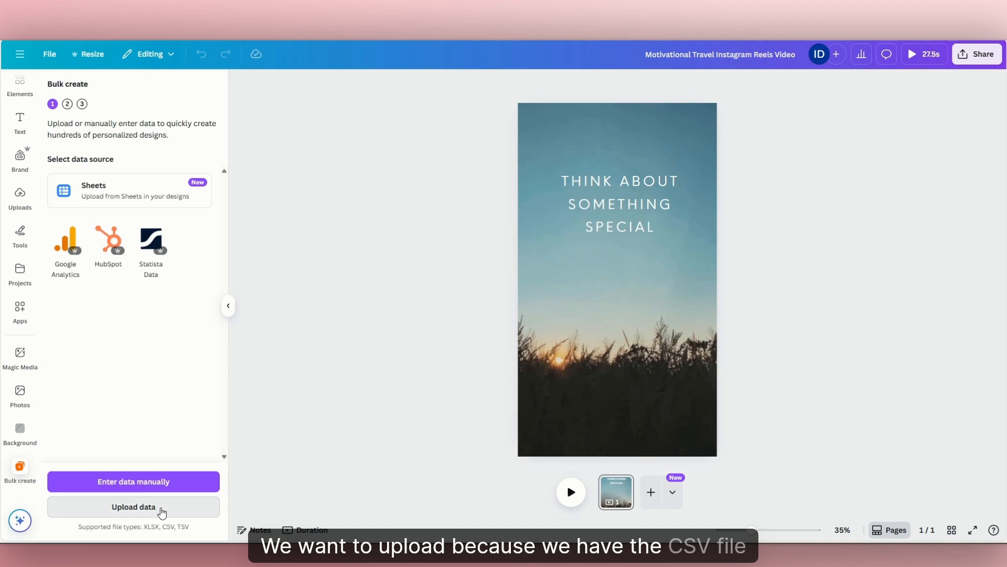
# Upload the paint_party_biz_hacks file from the Downloads folder as the Bulk create data source.
pyautogui.click(159, 508)
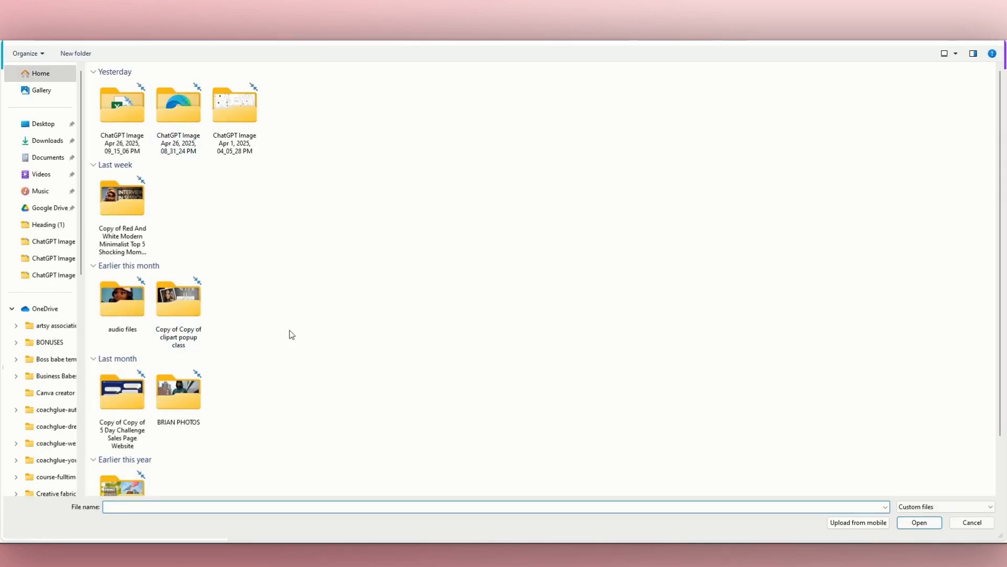
pyautogui.scroll(-1, 263, 331)
pyautogui.scroll(1, 246, 315)
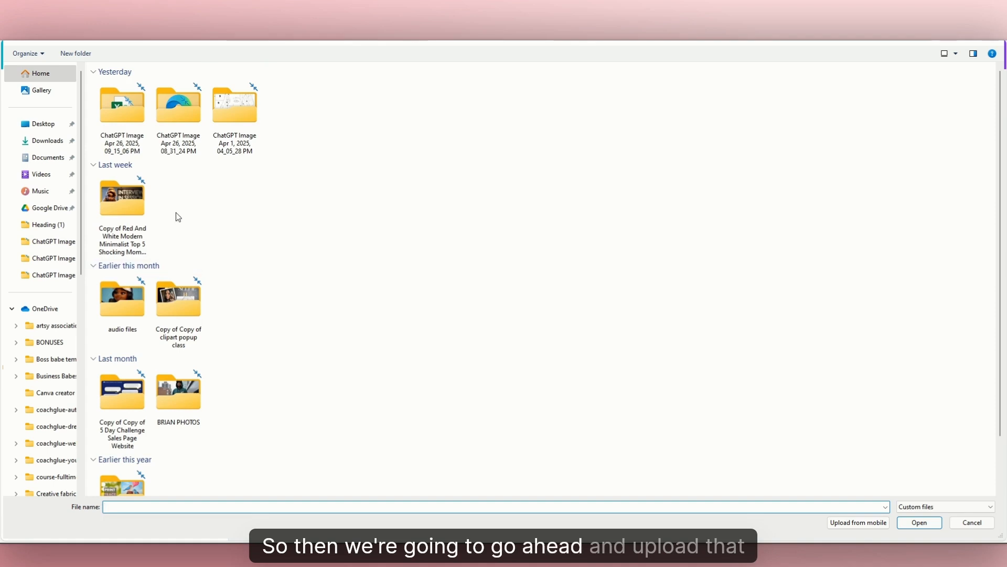
pyautogui.click(53, 146)
pyautogui.click(122, 110)
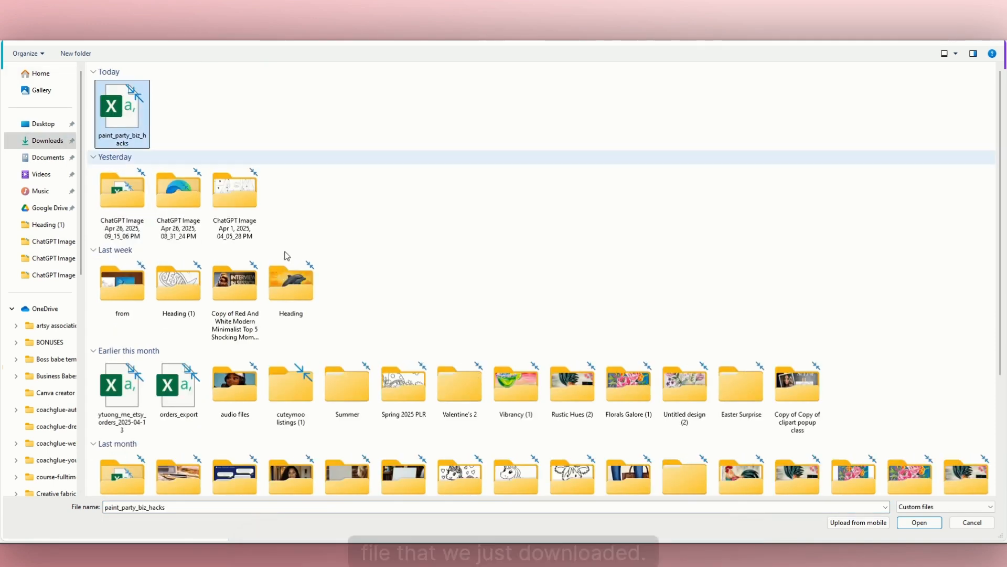
pyautogui.click(934, 523)
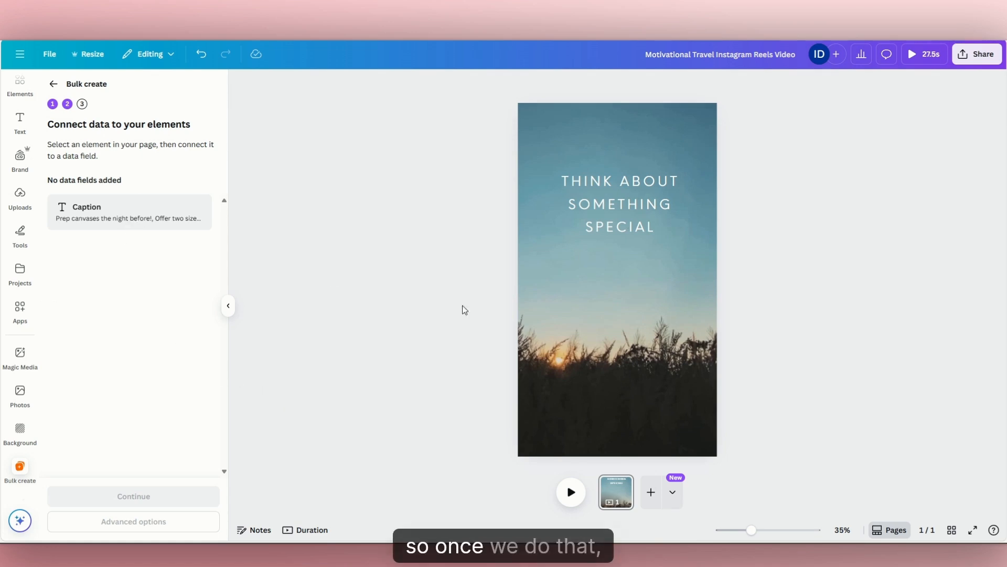
# Connect the "THINK ABOUT SOMETHING SPECIAL" text on the reel to the Caption data field.
pyautogui.click(620, 226)
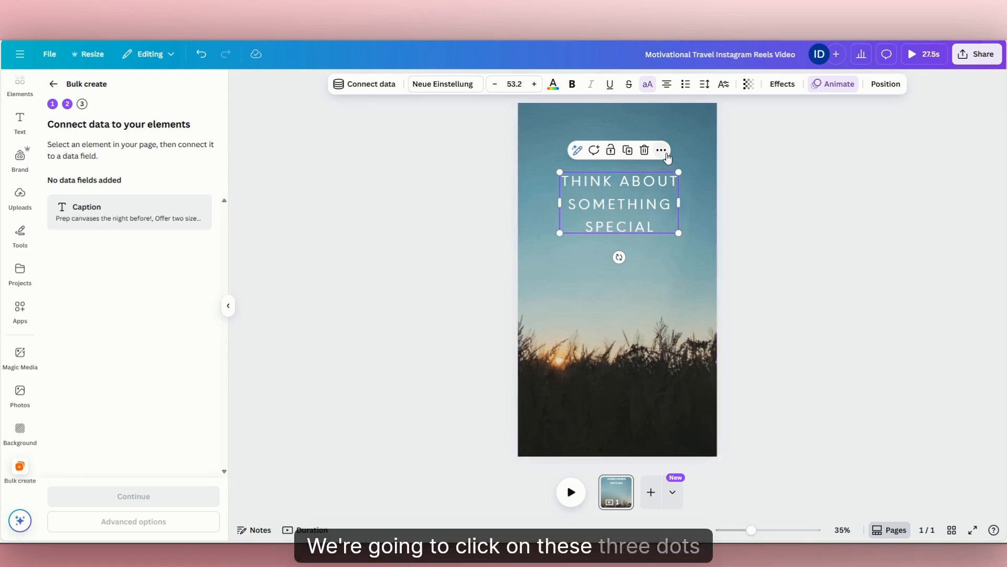
pyautogui.click(662, 150)
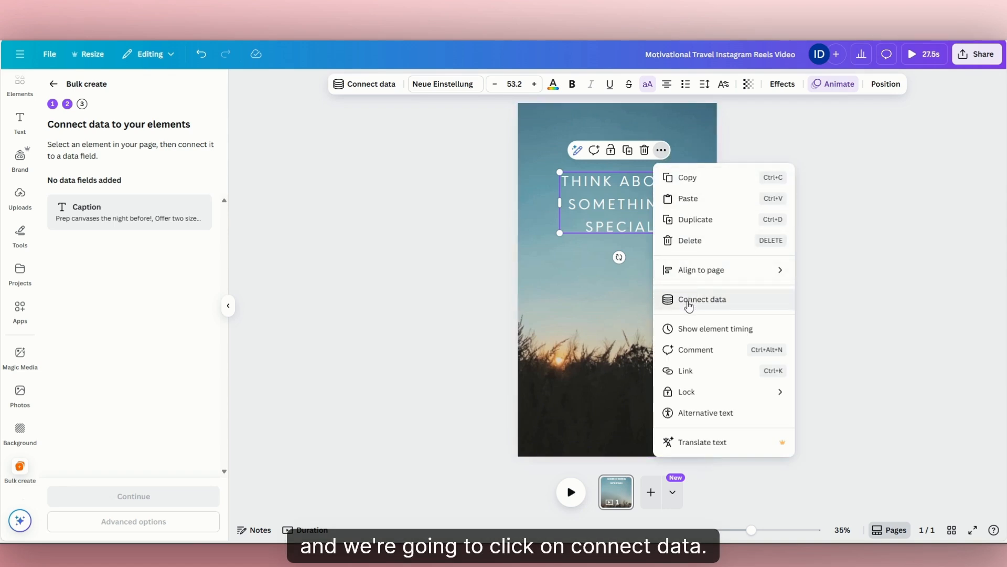
pyautogui.click(689, 303)
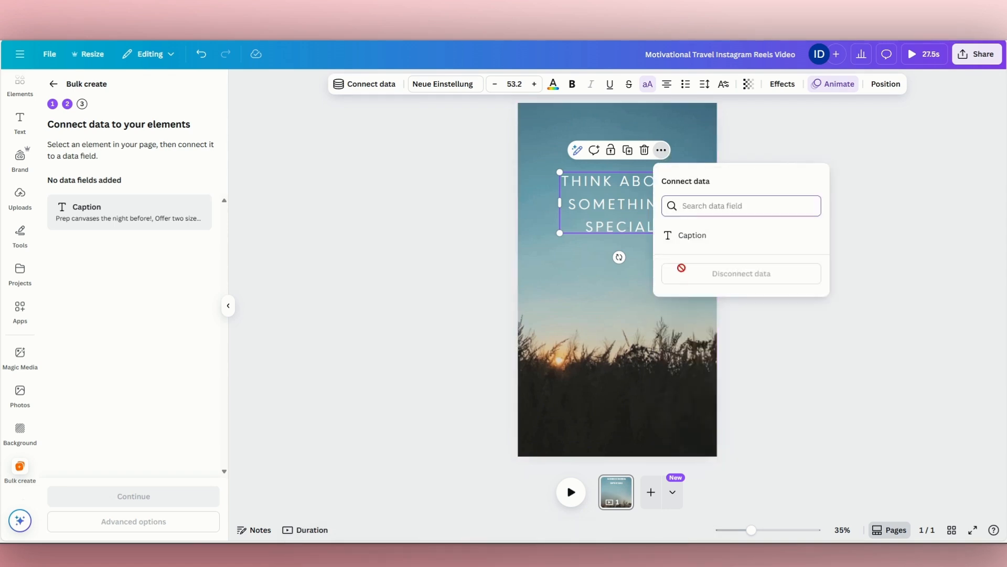
pyautogui.click(699, 238)
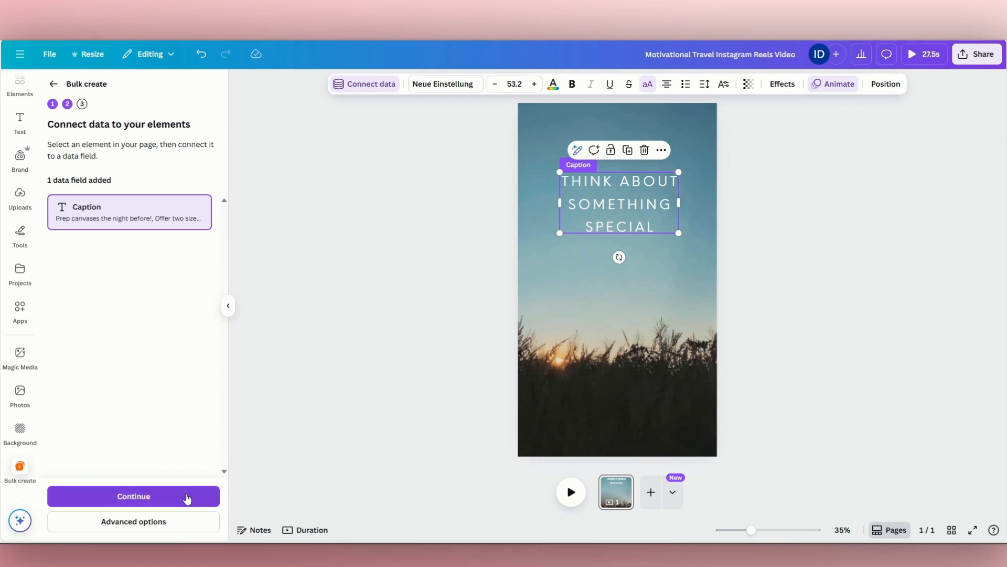
# Continue to the data application stage, review the selected captions, and generate designs from all 99 of them.
pyautogui.click(186, 497)
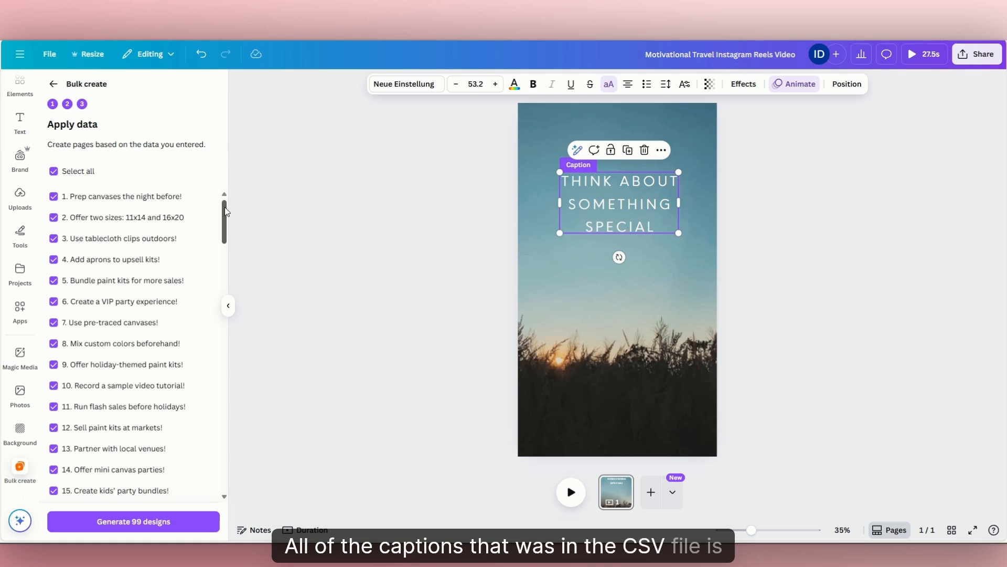
pyautogui.moveTo(226, 211); pyautogui.dragTo(226, 461)
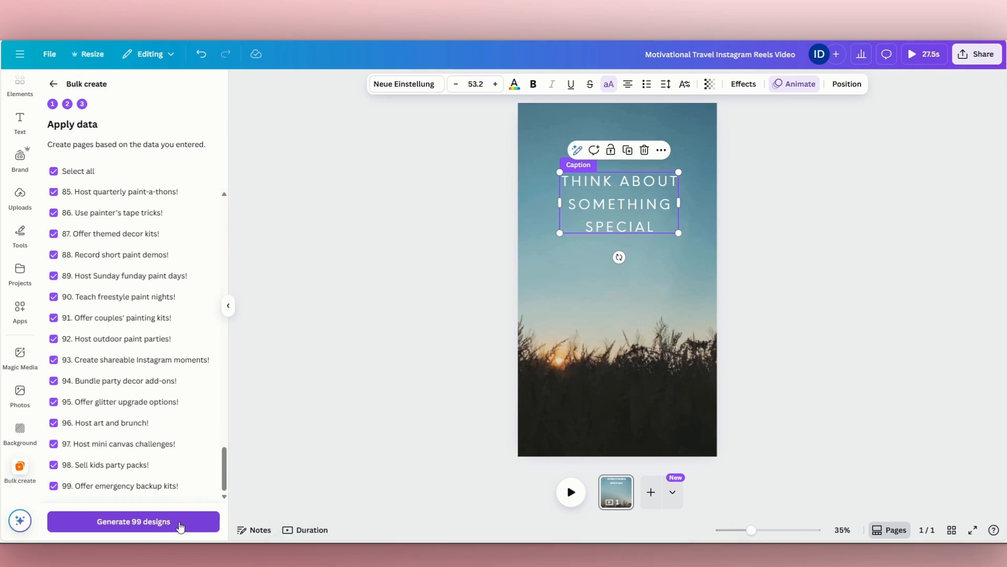
pyautogui.click(181, 527)
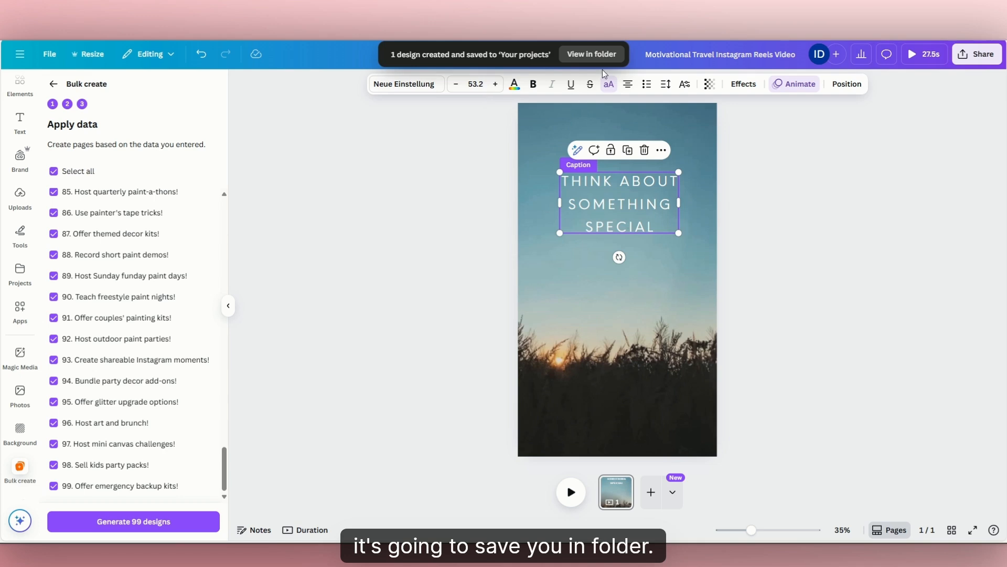
# Open the newly generated bulk design from the saved projects and show all its reels in grid view.
pyautogui.click(592, 54)
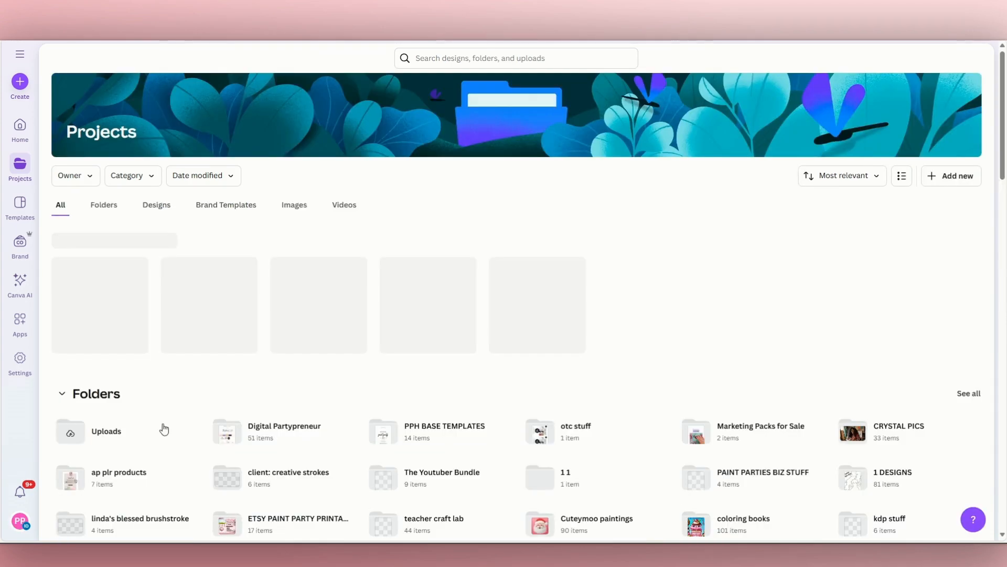
pyautogui.click(101, 289)
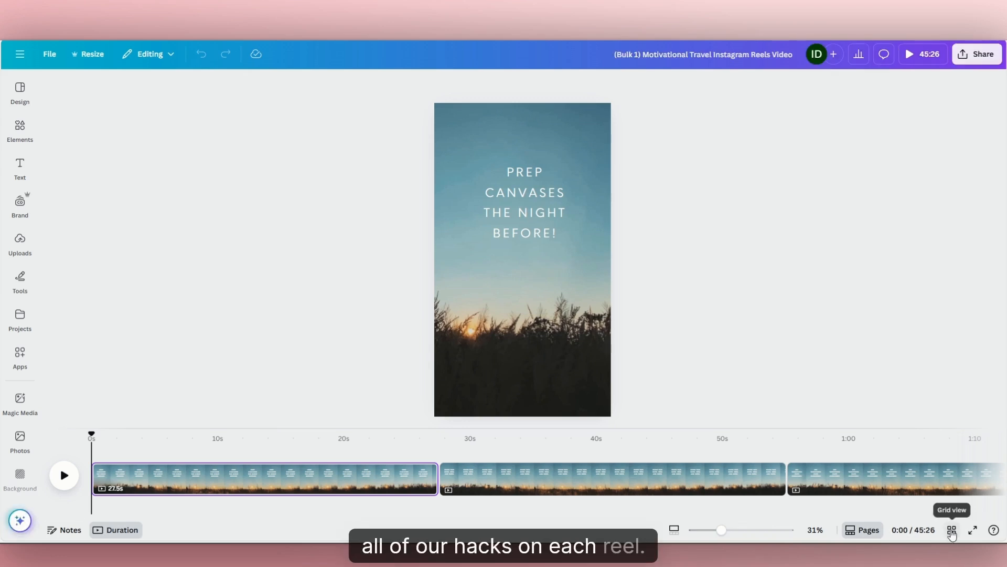
pyautogui.click(952, 530)
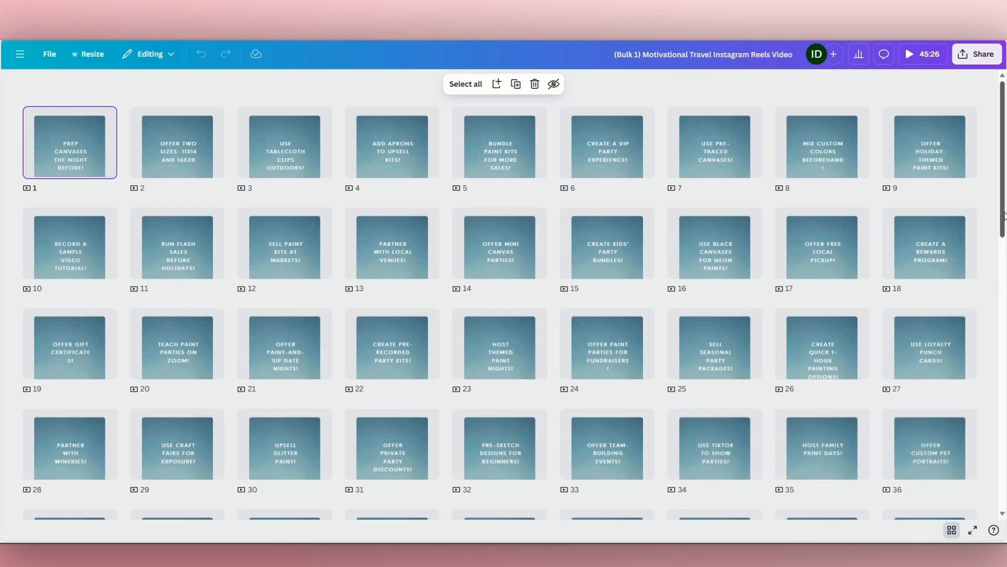
pyautogui.moveTo(1005, 213)
pyautogui.mouseDown()
pyautogui.moveTo(1004, 482)
pyautogui.moveTo(1004, 213)
pyautogui.mouseUp()
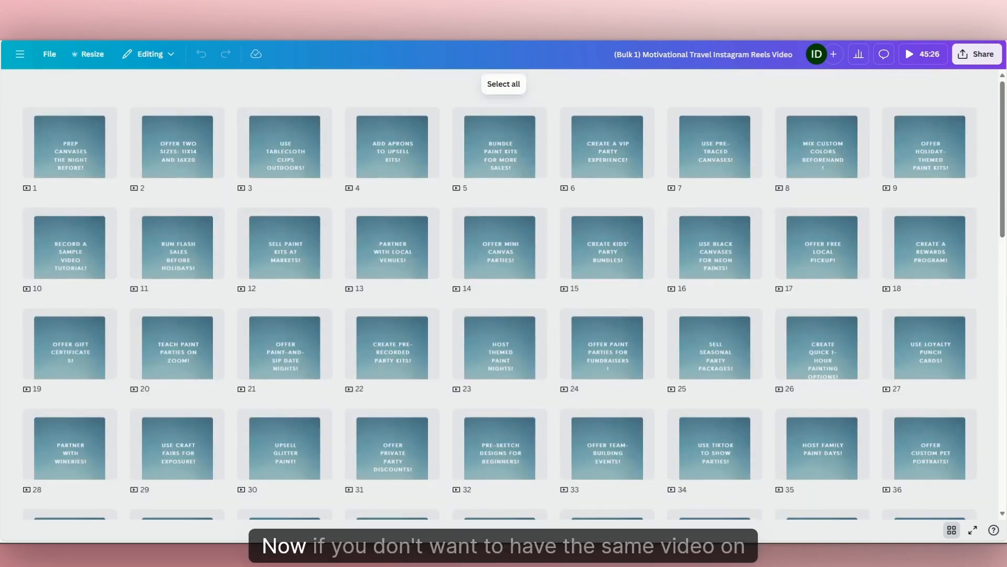
# Return to the first reel, "Prep canvases the night before!", and search the elements for "art studio" videos.
pyautogui.click(89, 153)
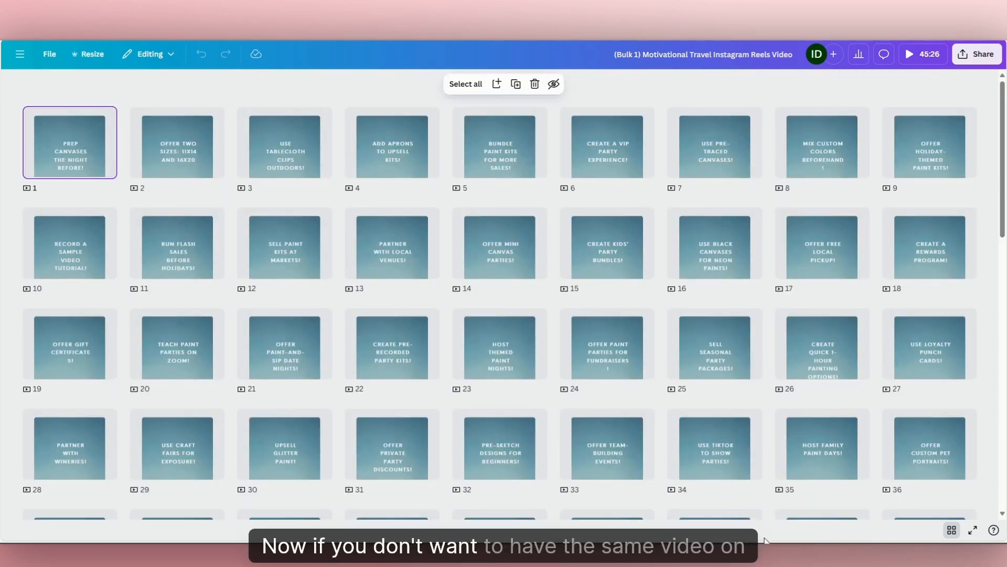
pyautogui.click(952, 531)
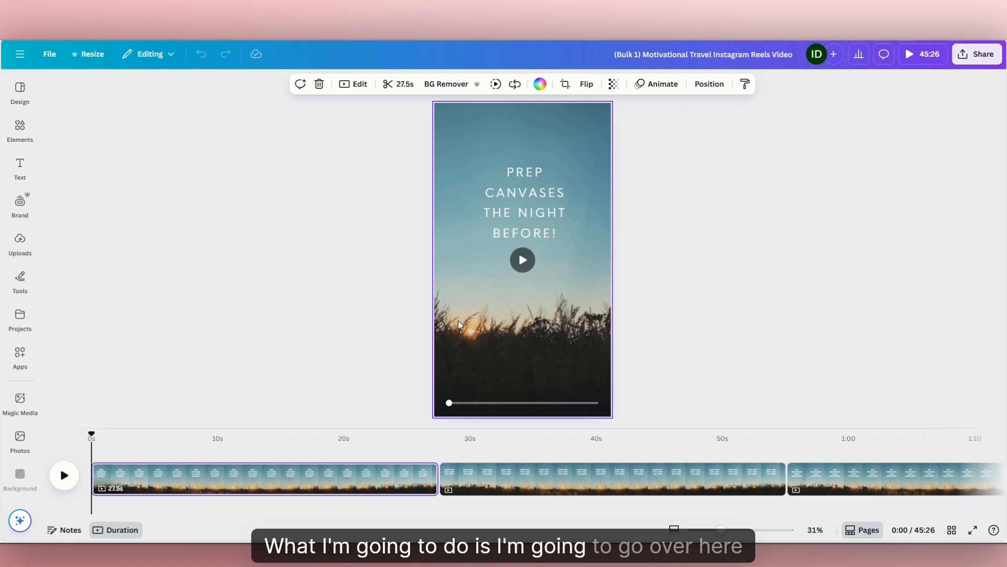
pyautogui.click(20, 136)
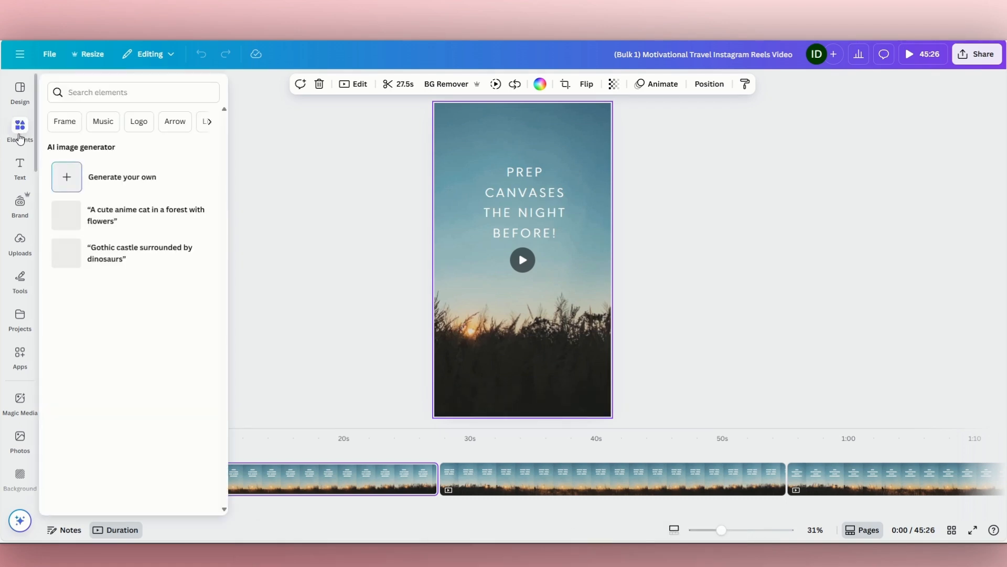
pyautogui.click(86, 88)
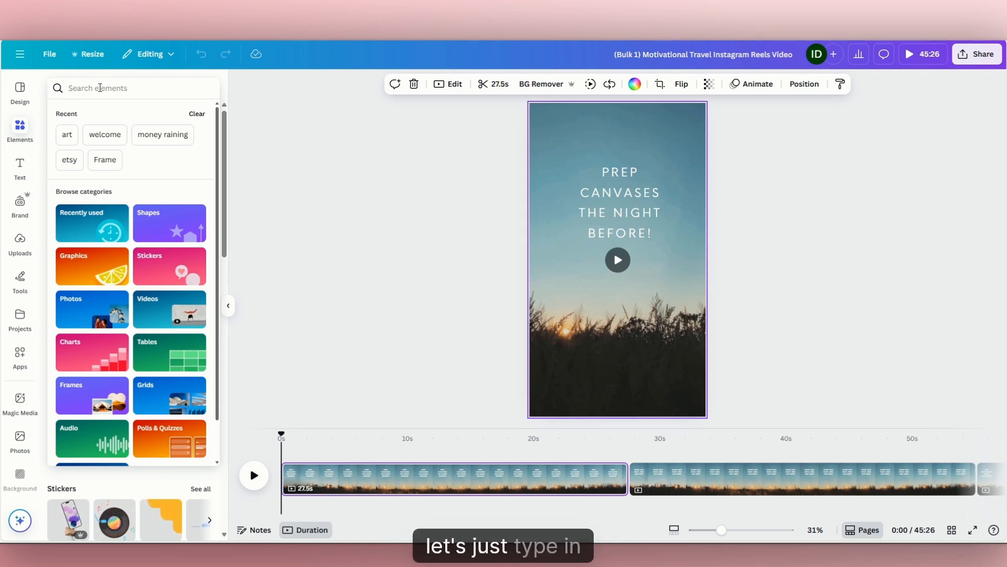
pyautogui.write('a')
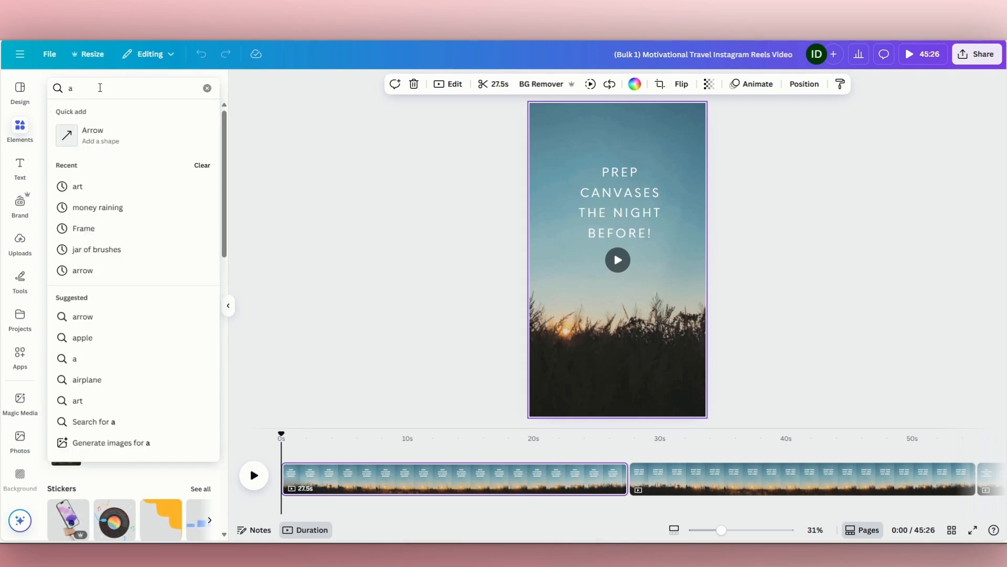
pyautogui.write('rt')
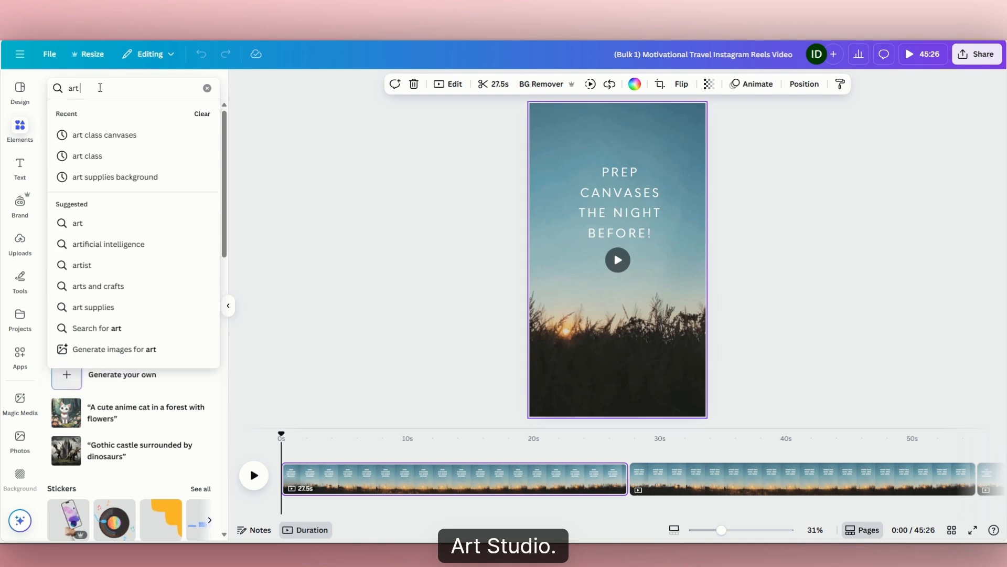
pyautogui.write(' studi')
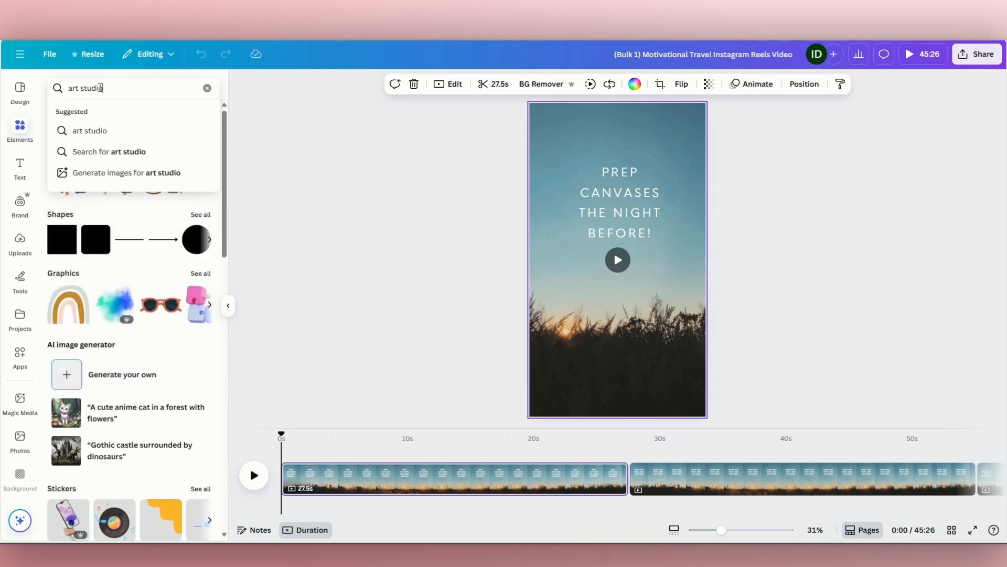
pyautogui.write('o')
pyautogui.press('Return')
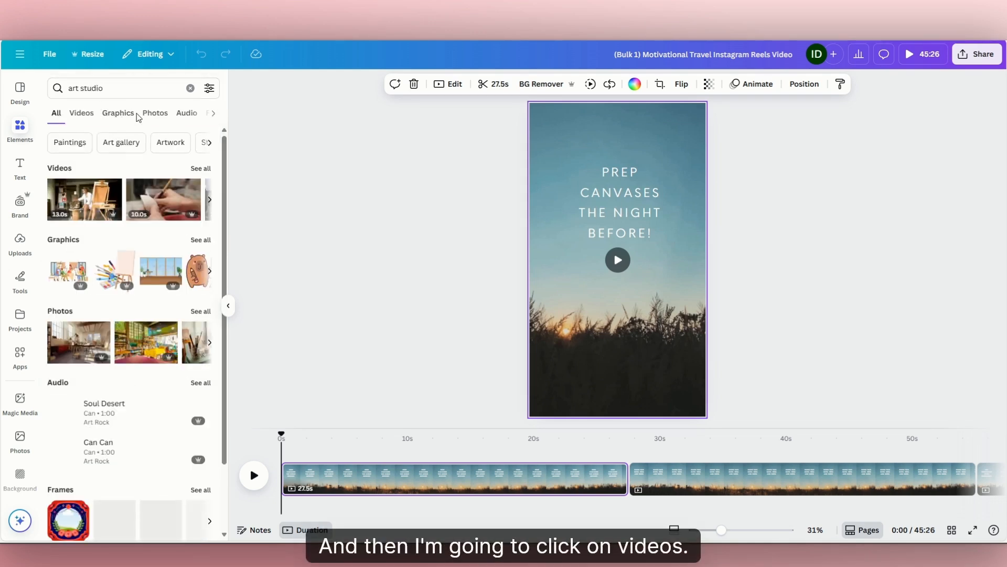
pyautogui.click(81, 113)
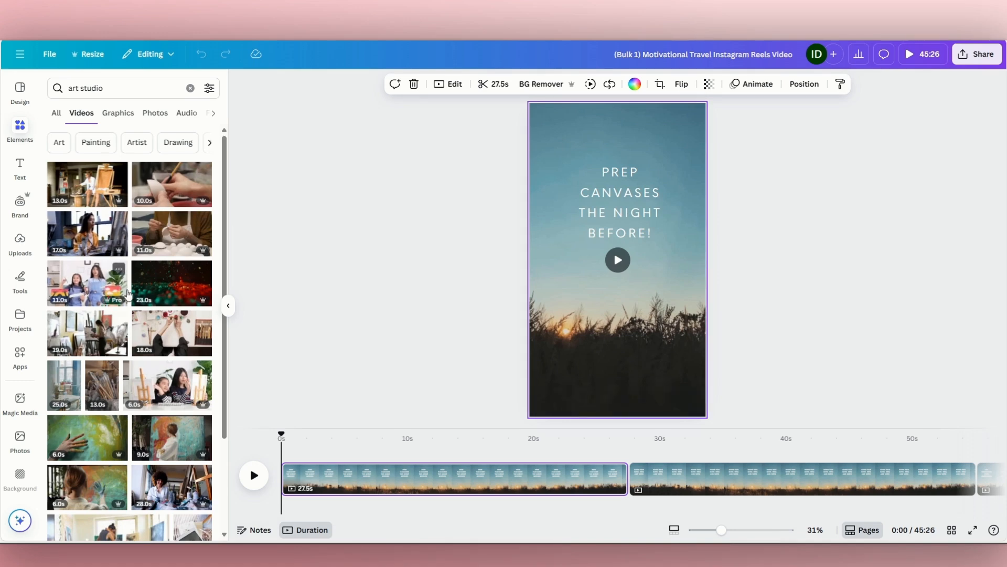
# Replace the first reel's background with the 15-second video of an easel by a window and nudge its caption slightly.
pyautogui.scroll(-3, 115, 289)
pyautogui.scroll(-4, 126, 301)
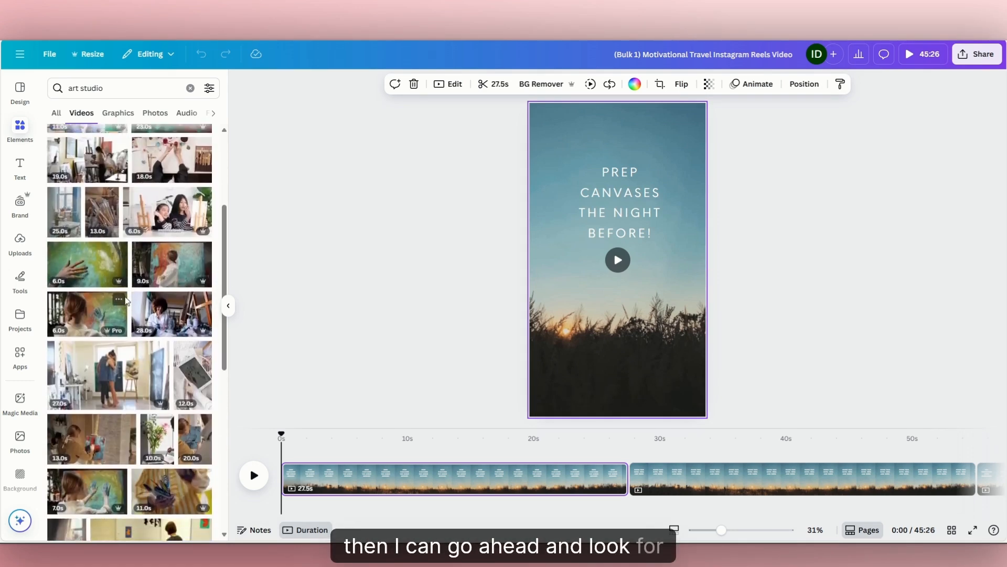
pyautogui.scroll(-2, 124, 309)
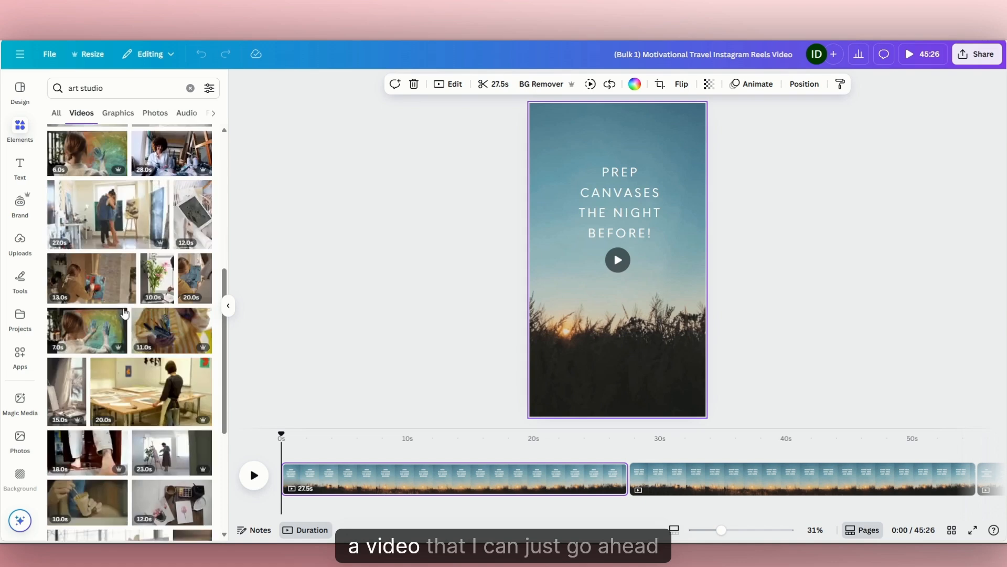
pyautogui.scroll(-2, 124, 314)
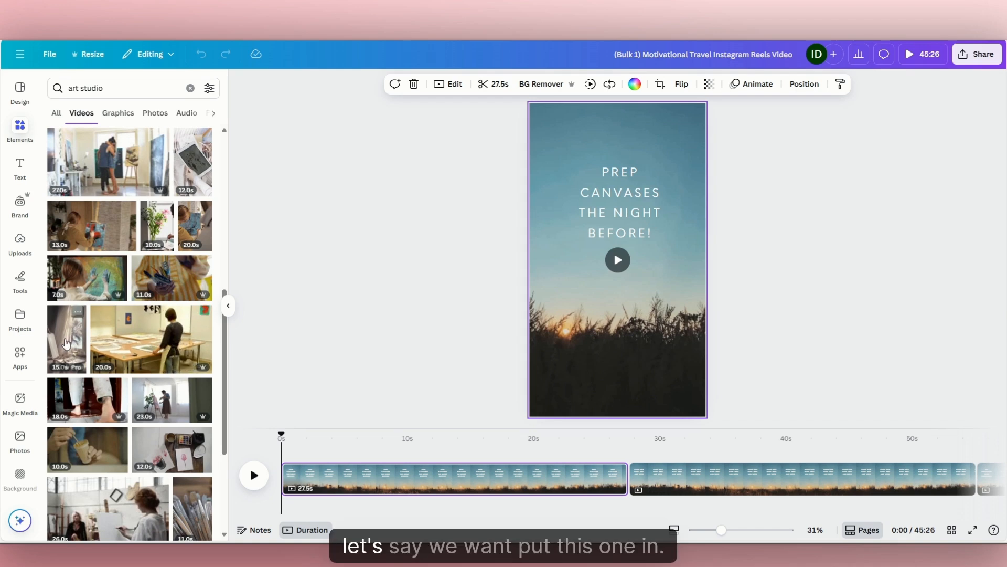
pyautogui.moveTo(58, 348); pyautogui.dragTo(594, 319)
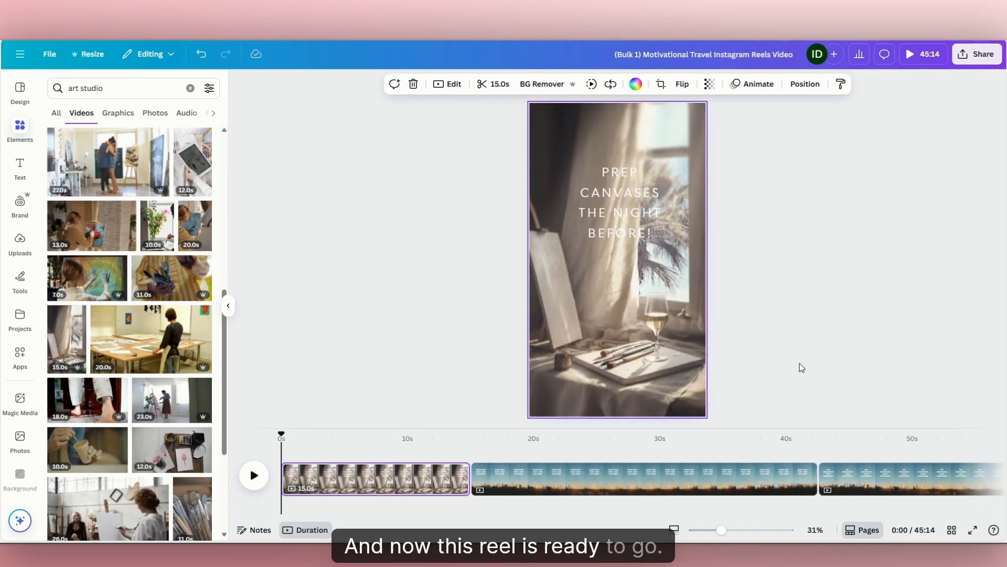
pyautogui.moveTo(634, 218); pyautogui.dragTo(637, 220)
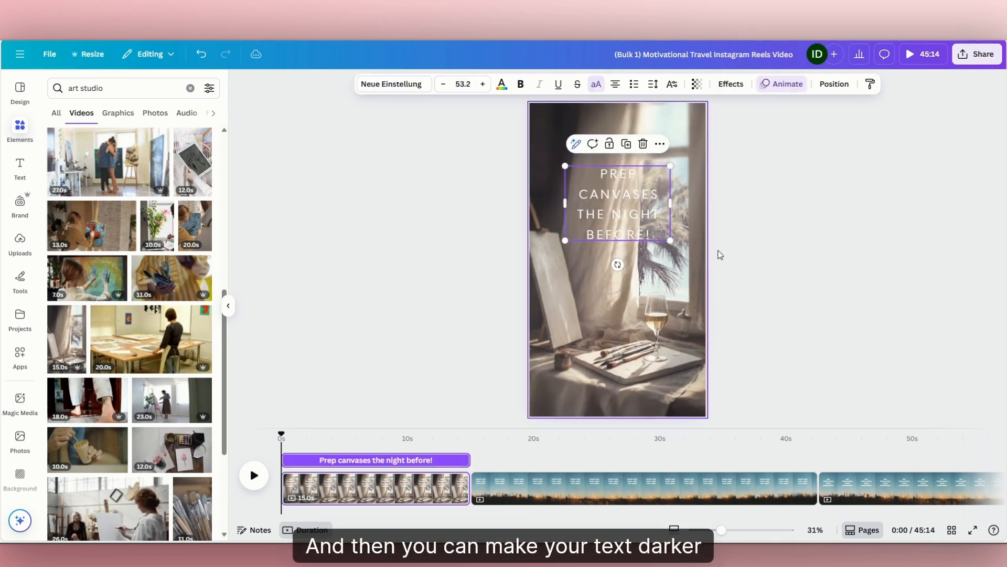
pyautogui.click(764, 274)
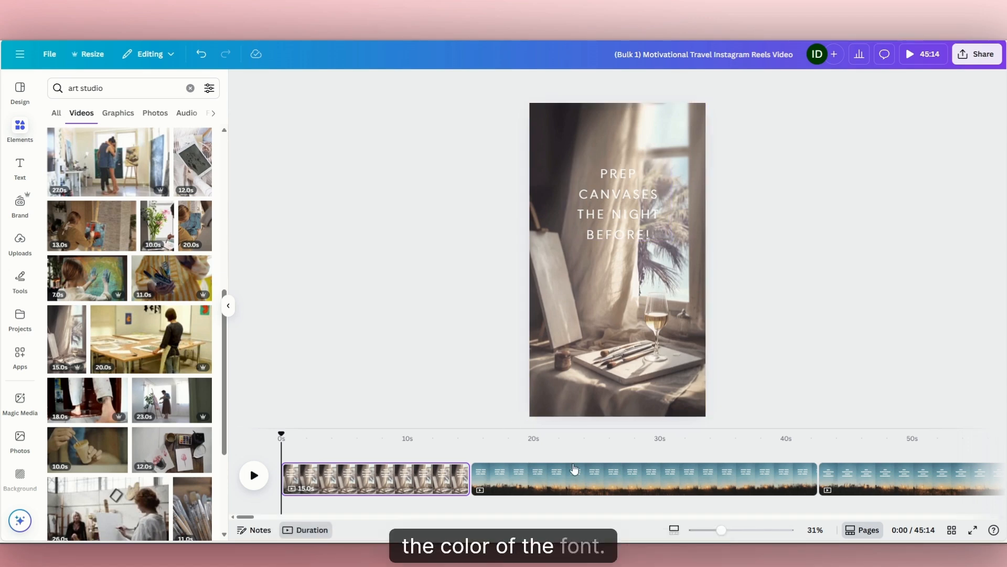
# Select the second reel, "Offer two sizes: 11x14 and 16x20", and browse the art studio videos for a background.
pyautogui.click(596, 486)
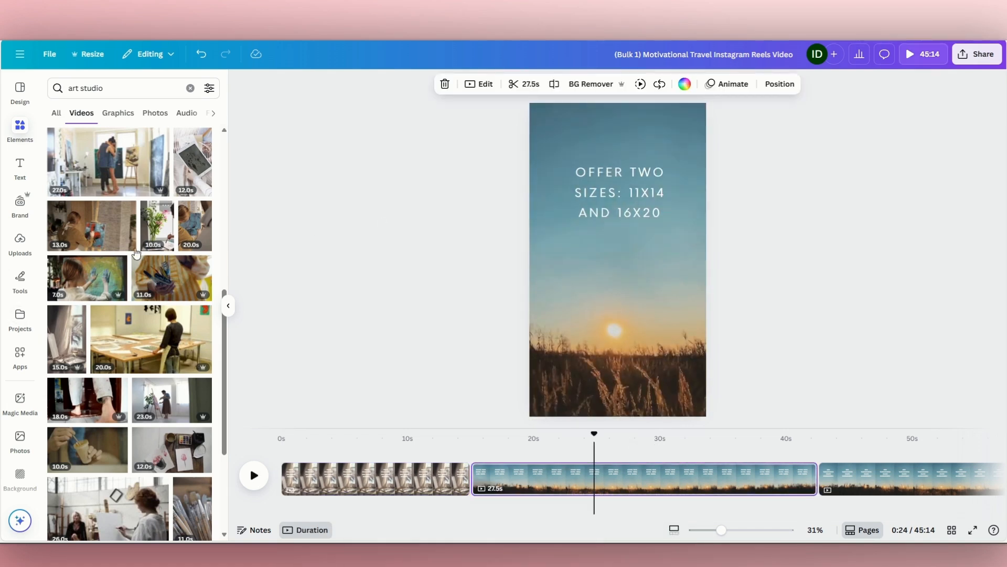
pyautogui.scroll(-5, 119, 450)
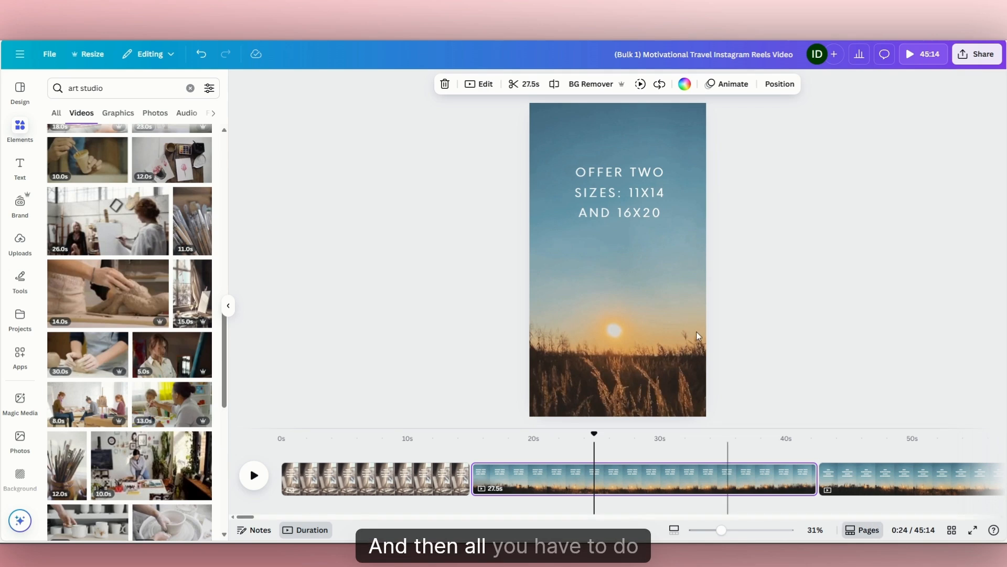
# Select the first reel and limit the MP4 Video download to the current page only.
pyautogui.click(350, 495)
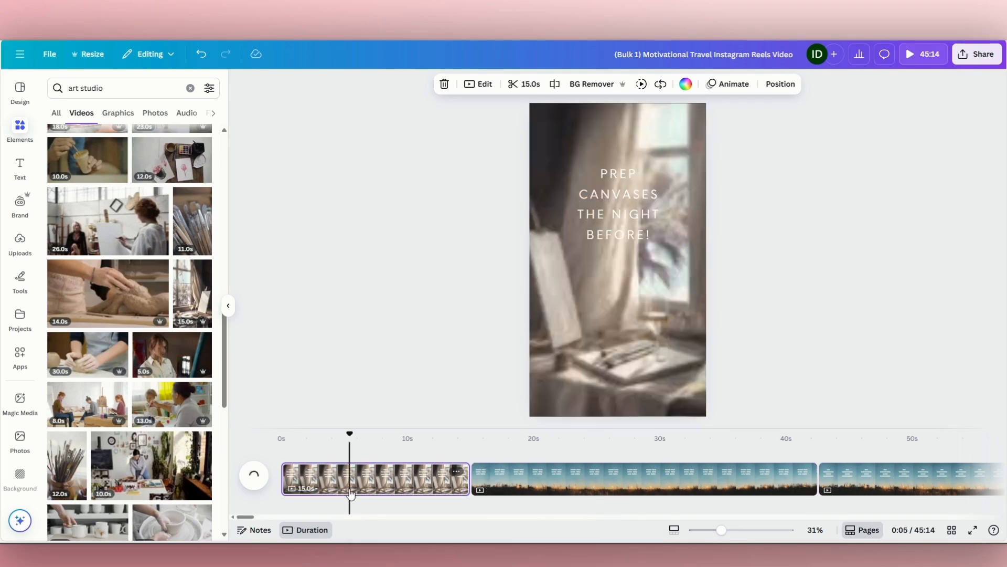
pyautogui.click(984, 58)
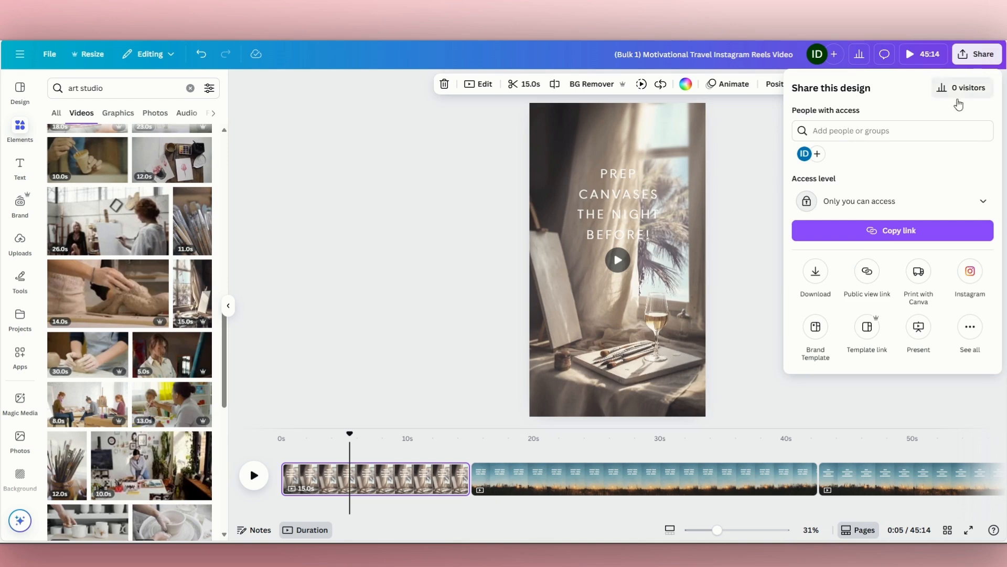
pyautogui.click(814, 271)
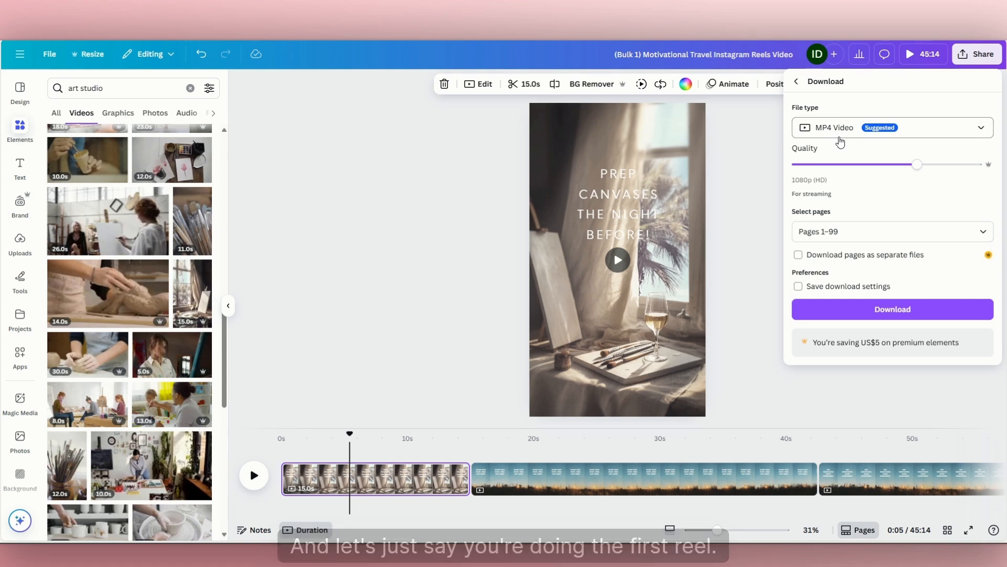
pyautogui.click(845, 230)
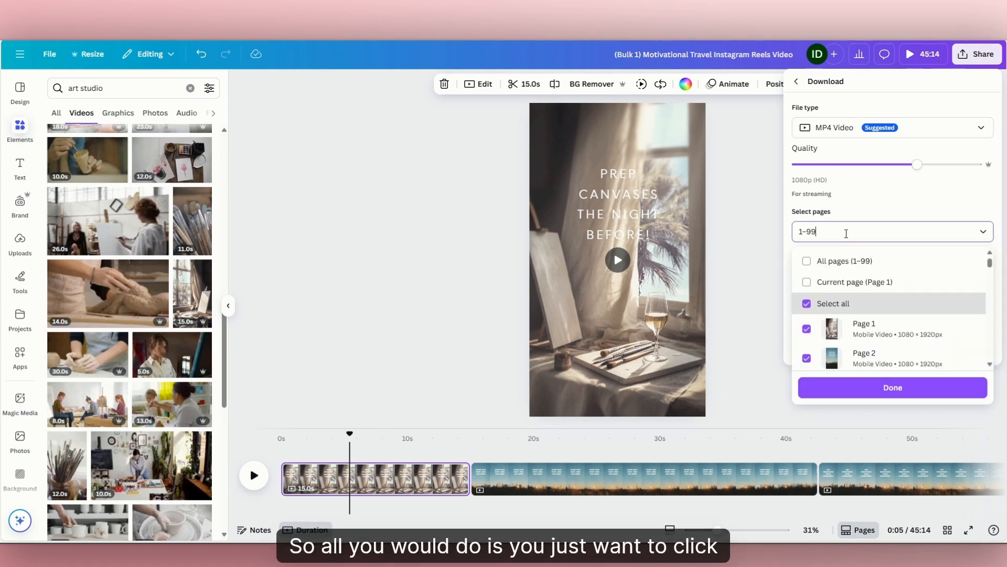
pyautogui.click(807, 285)
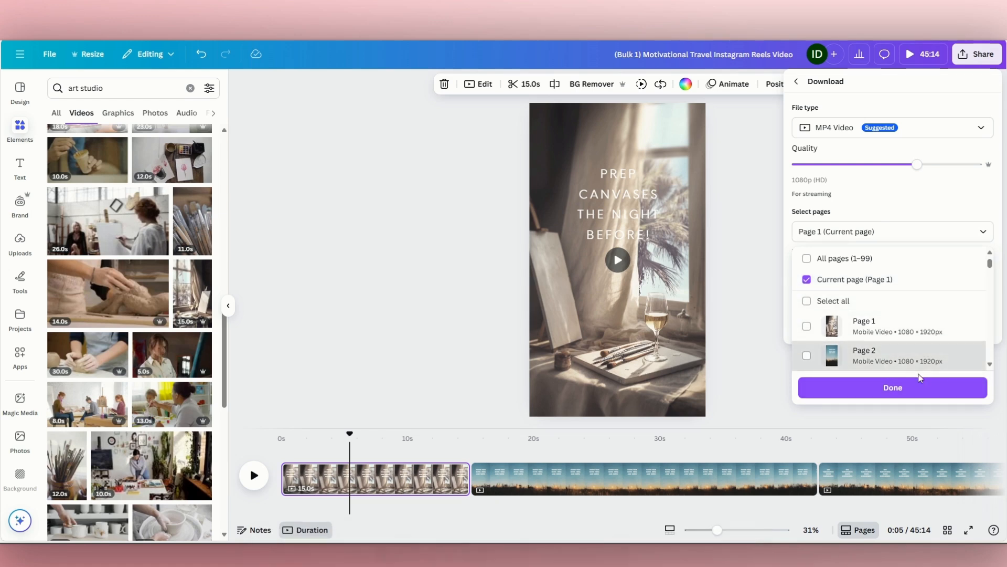
pyautogui.click(874, 398)
pyautogui.click(768, 354)
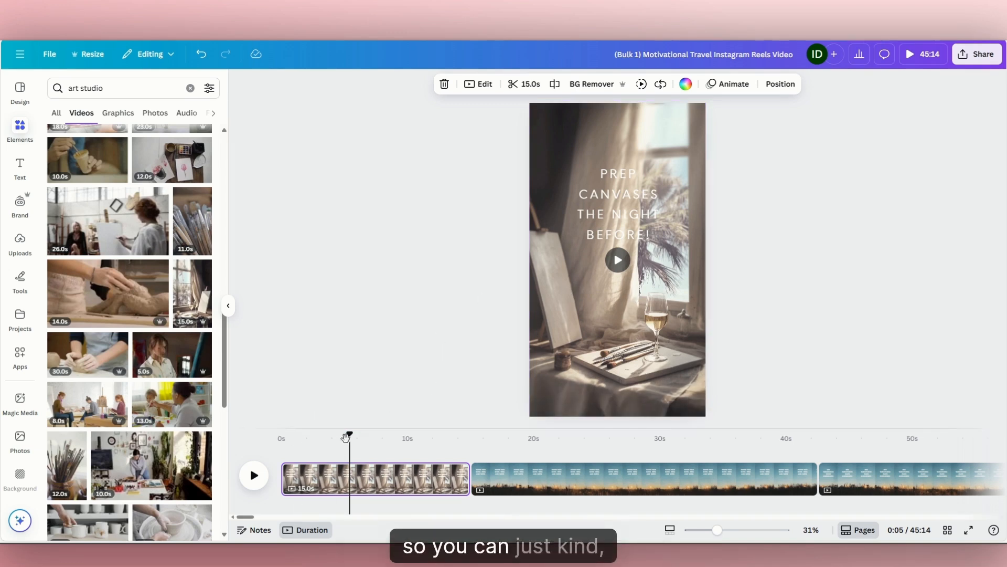
# Move the playhead to the start of the first reel and play the full preview.
pyautogui.moveTo(343, 438); pyautogui.dragTo(282, 452)
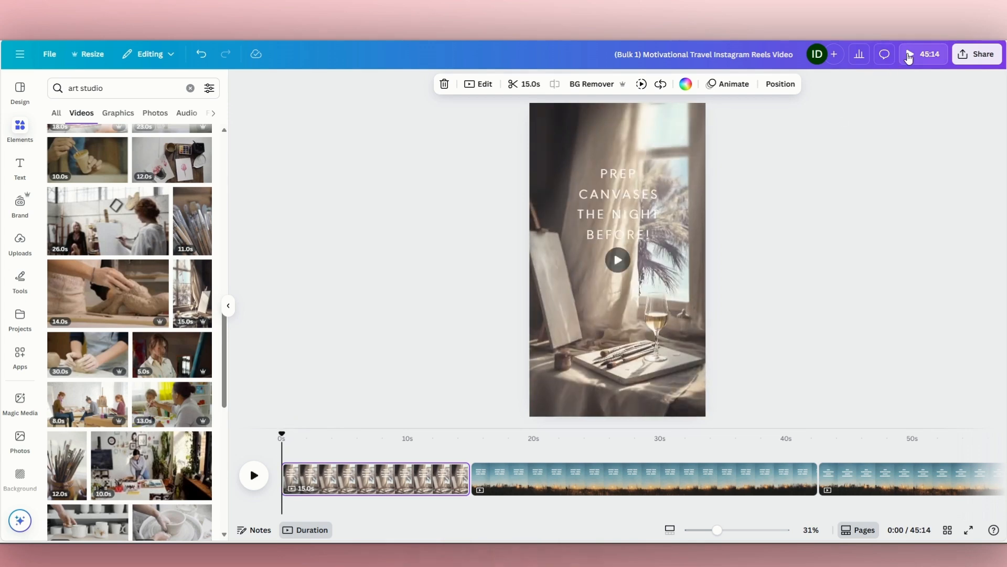
pyautogui.click(909, 56)
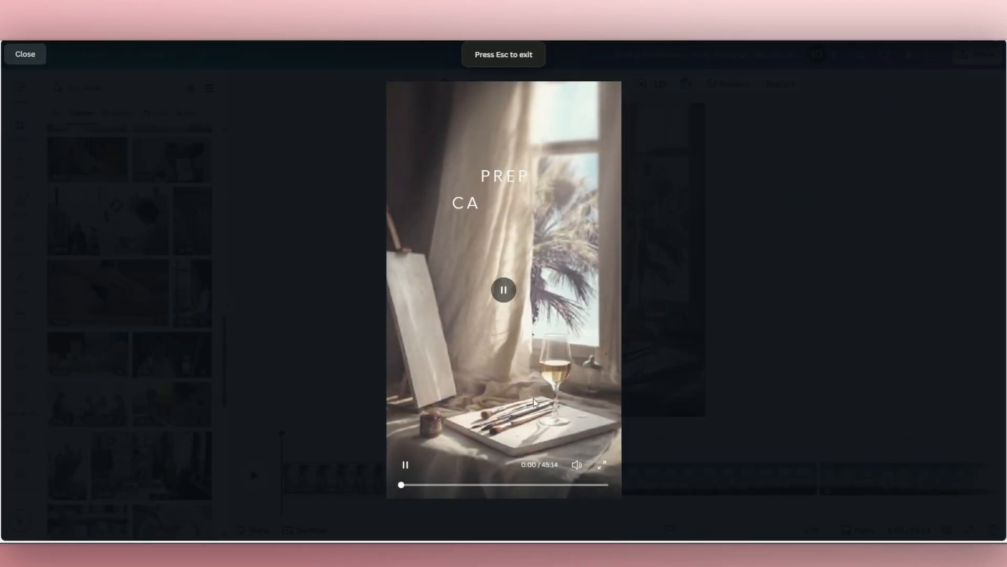